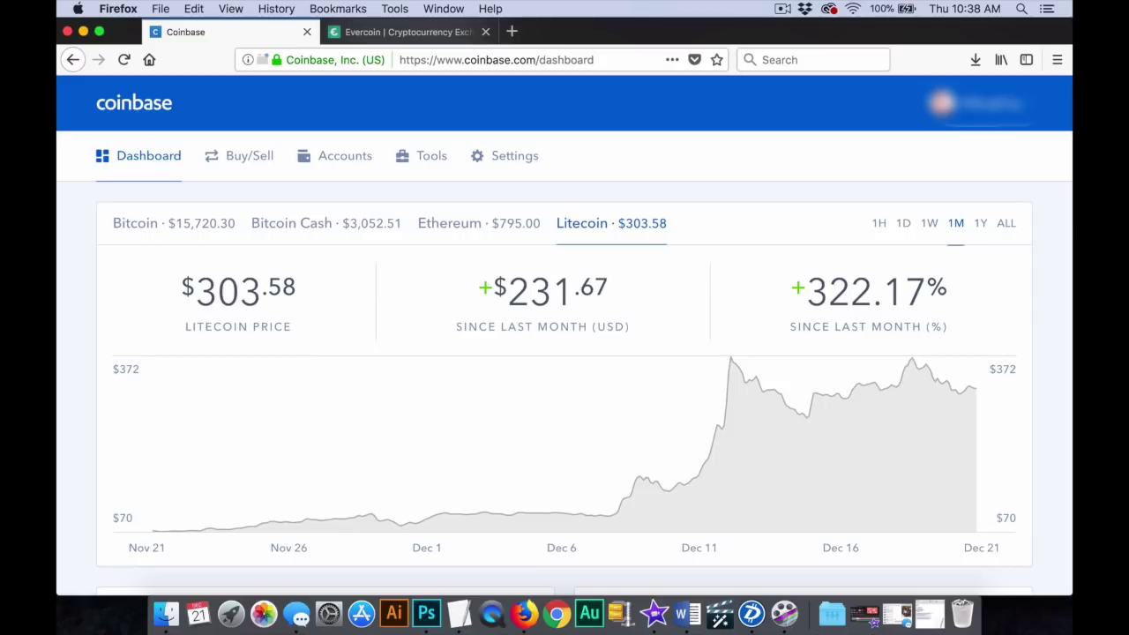
- Cycle the Coinbase price tabs from Ethereum and Bitcoin Cash to Bitcoin, showing its $15,829.29 month chart
left_click(479, 223)
left_click(327, 223)
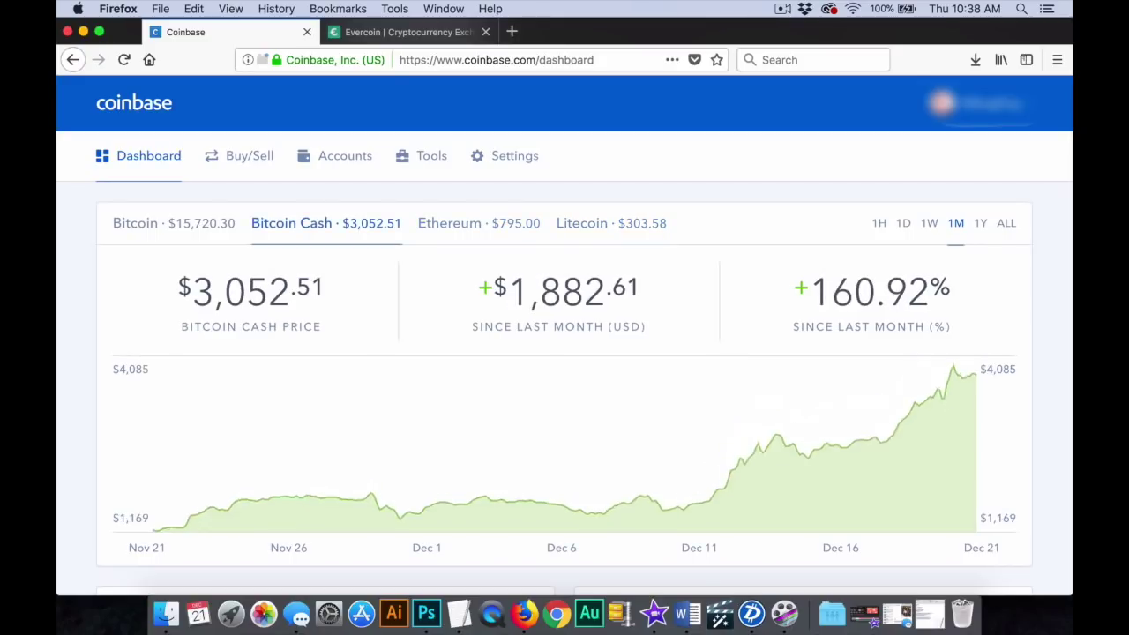
left_click(174, 223)
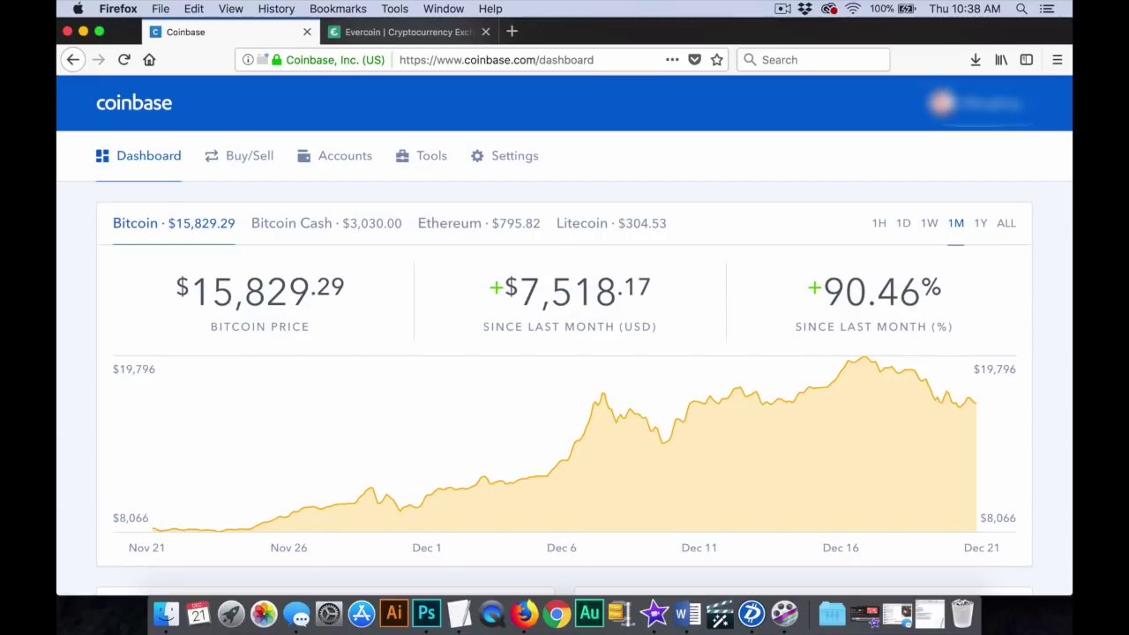
scroll(565, 331, "down", 5)
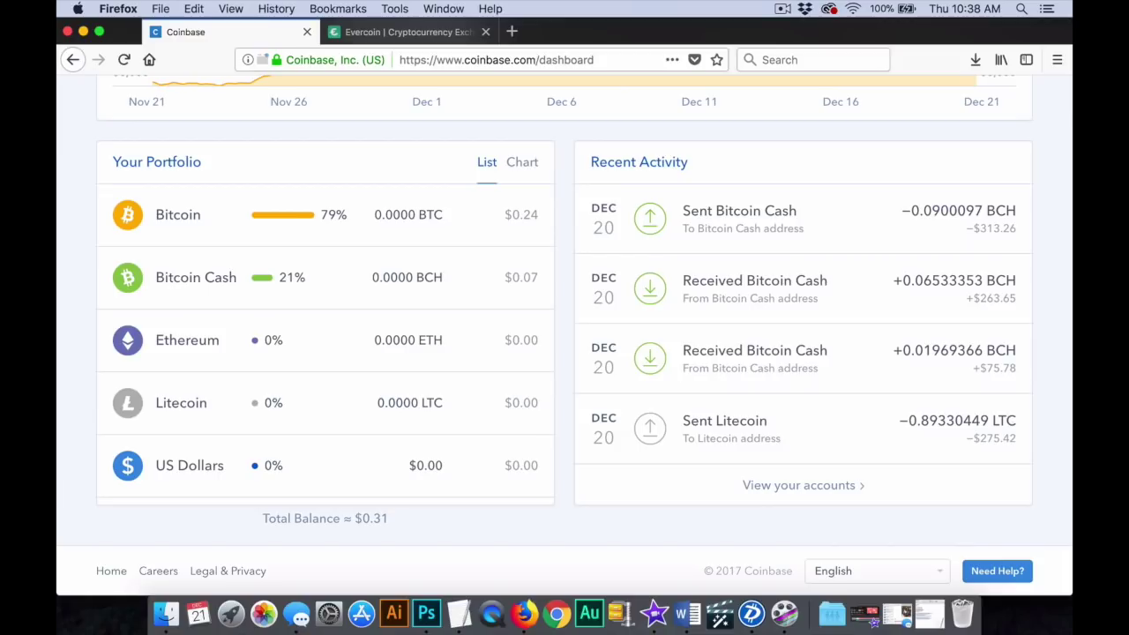
scroll(565, 335, "up", 5)
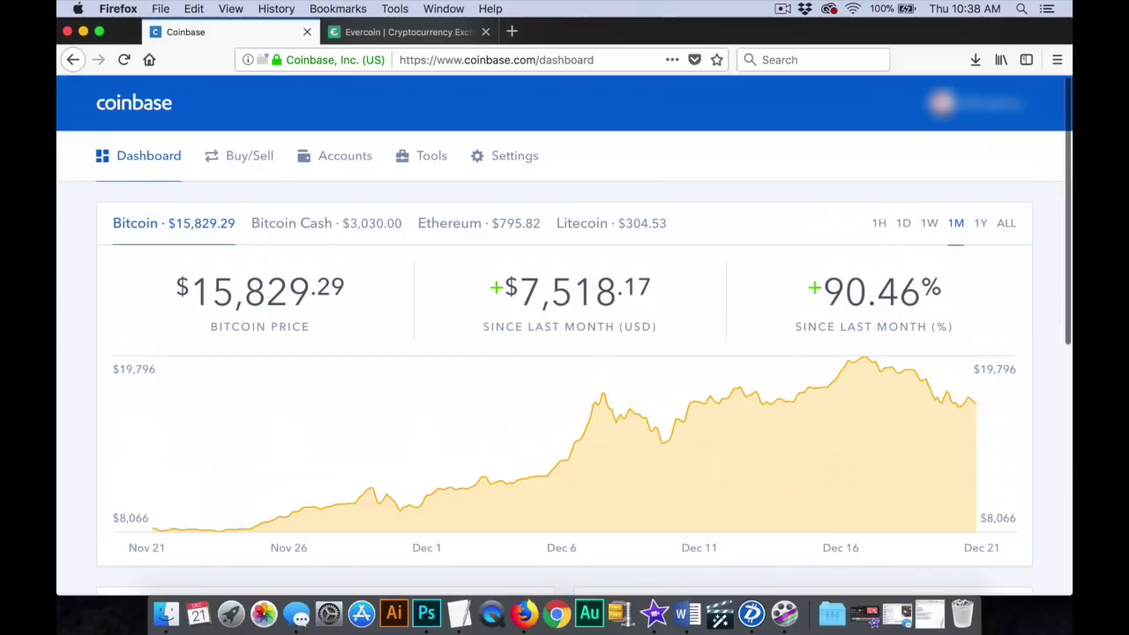
left_click(345, 155)
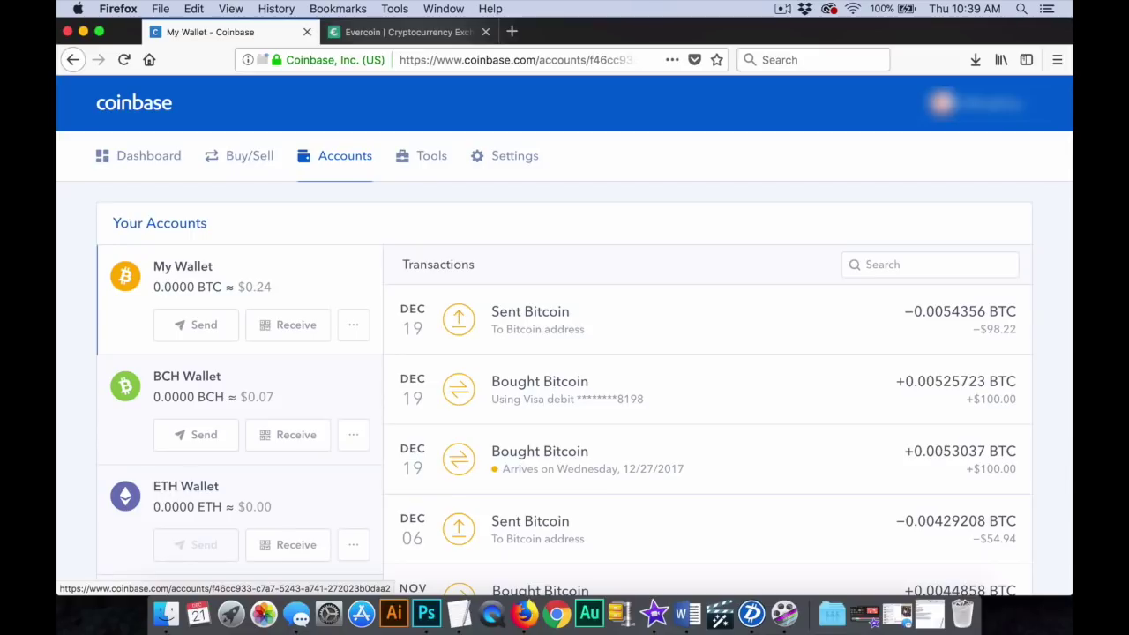
scroll(239, 406, "down", 2)
scroll(239, 406, "up", 2)
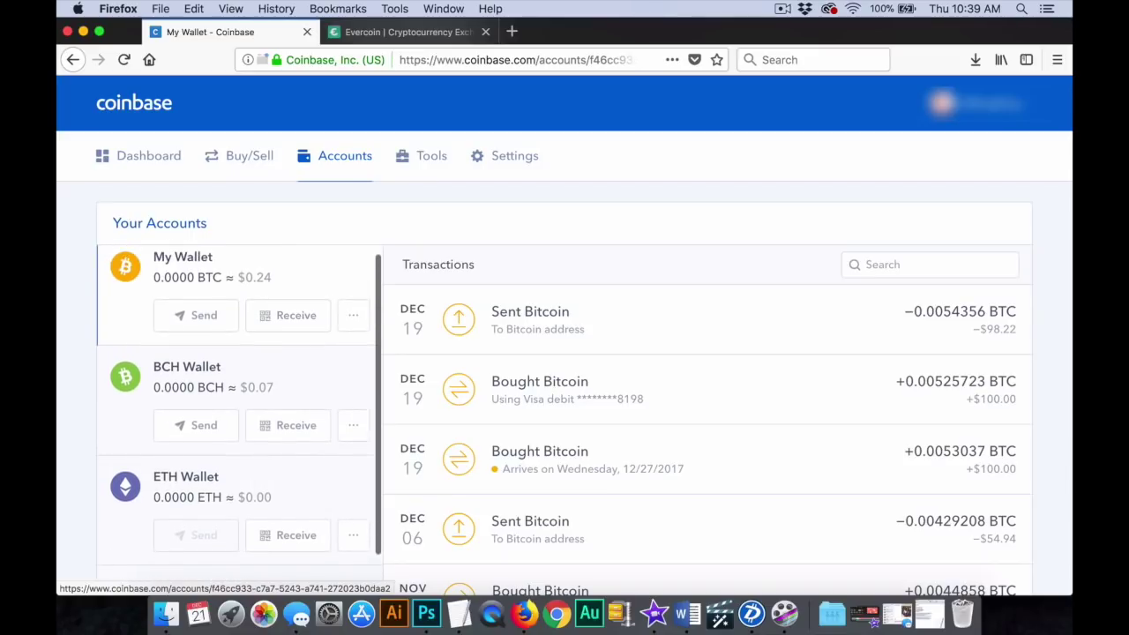
left_click(187, 377)
scroll(187, 377, "down", 2)
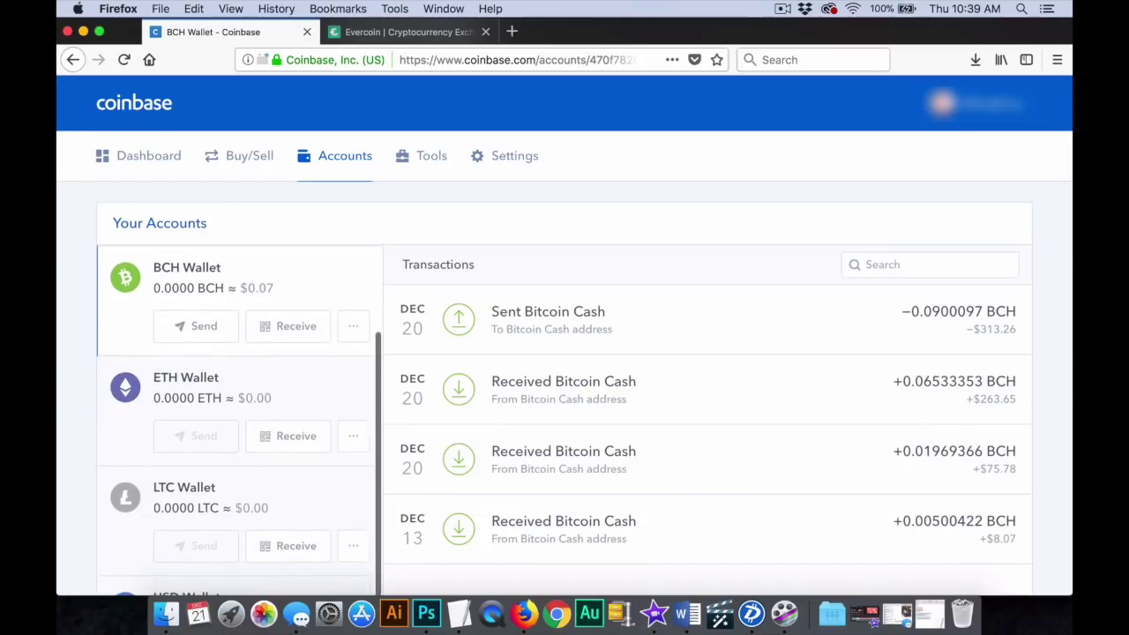
left_click(187, 377)
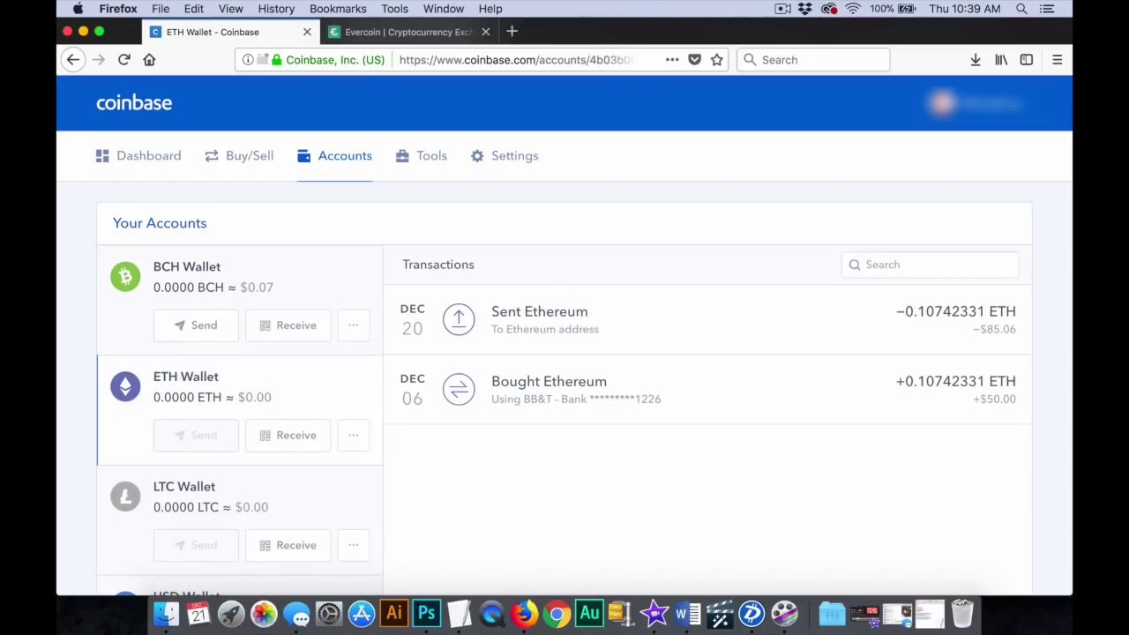
left_click(184, 486)
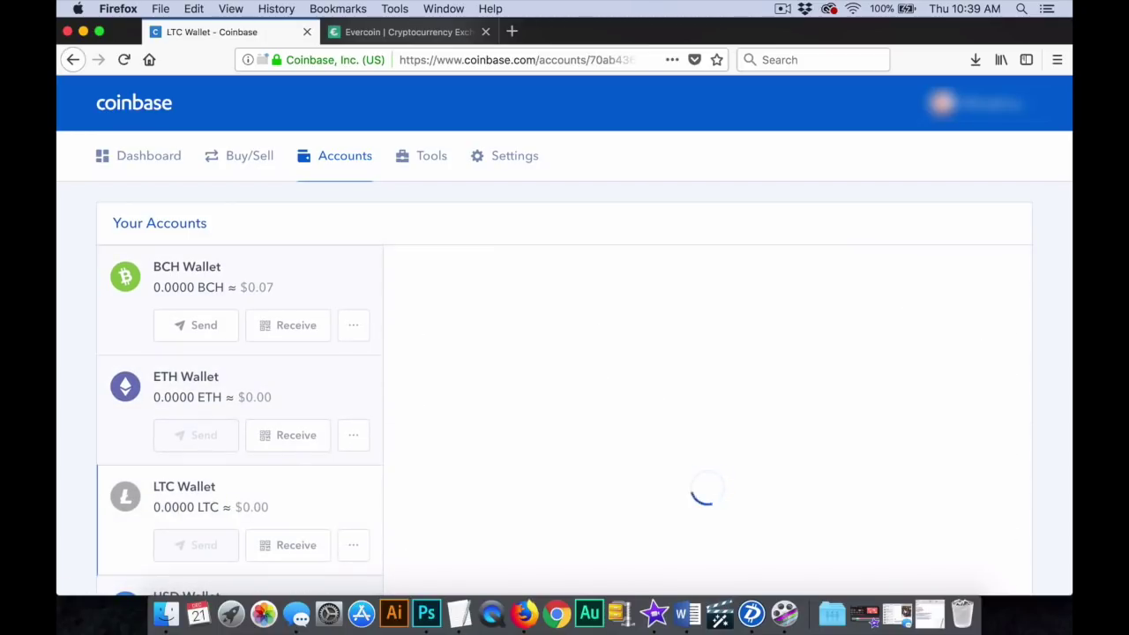
scroll(184, 486, "down", 3)
scroll(565, 336, "down", 1)
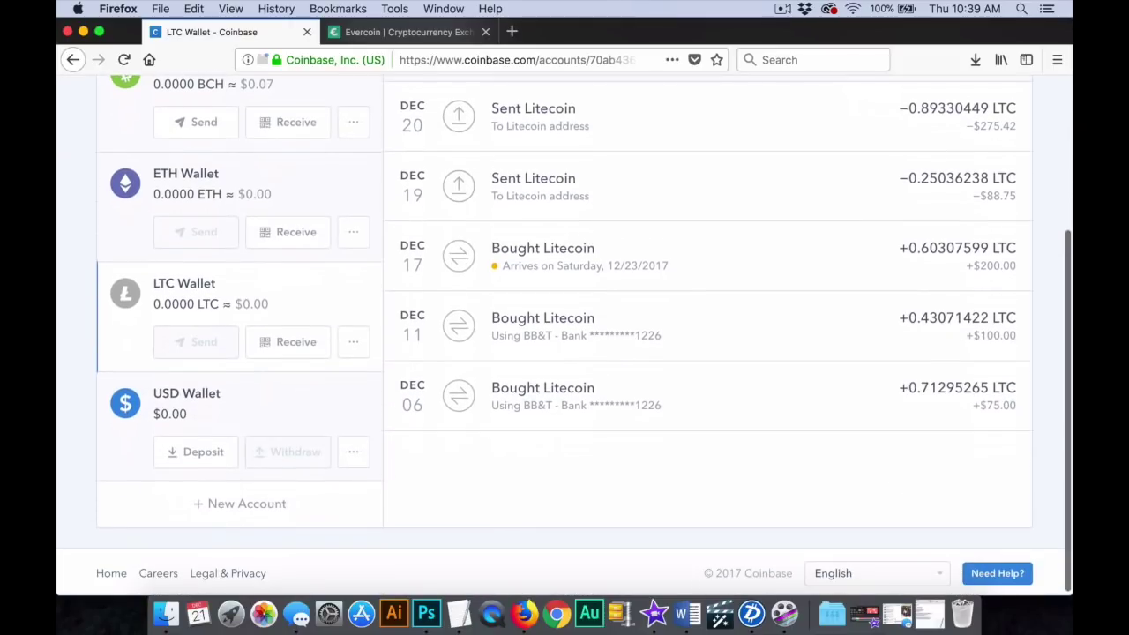
scroll(265, 345, "up", 2)
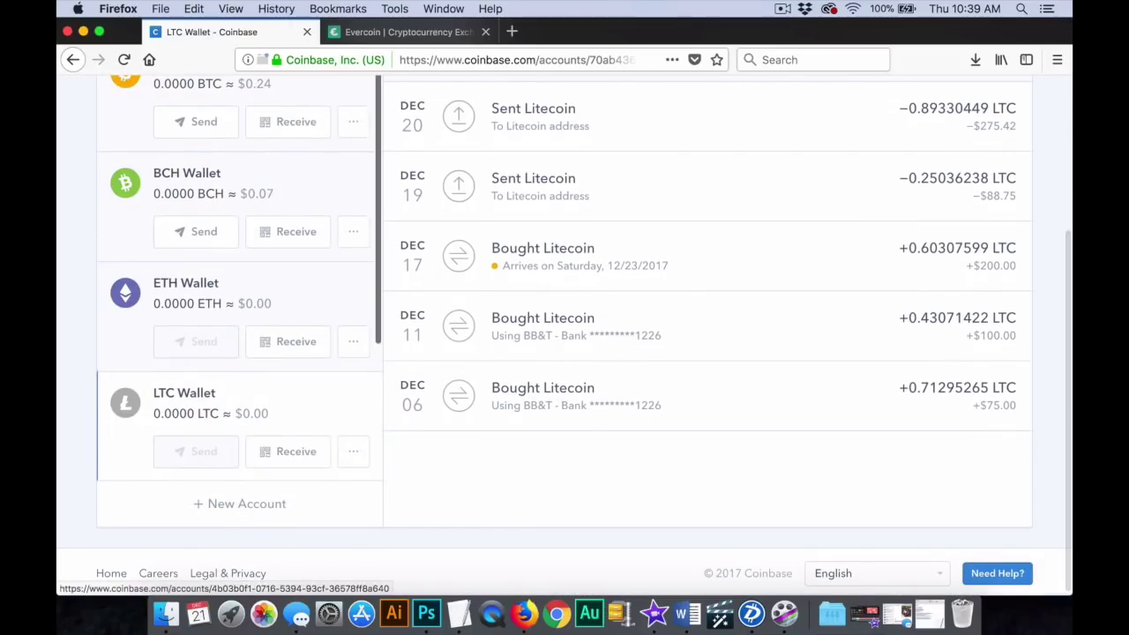
scroll(239, 344, "up", 5)
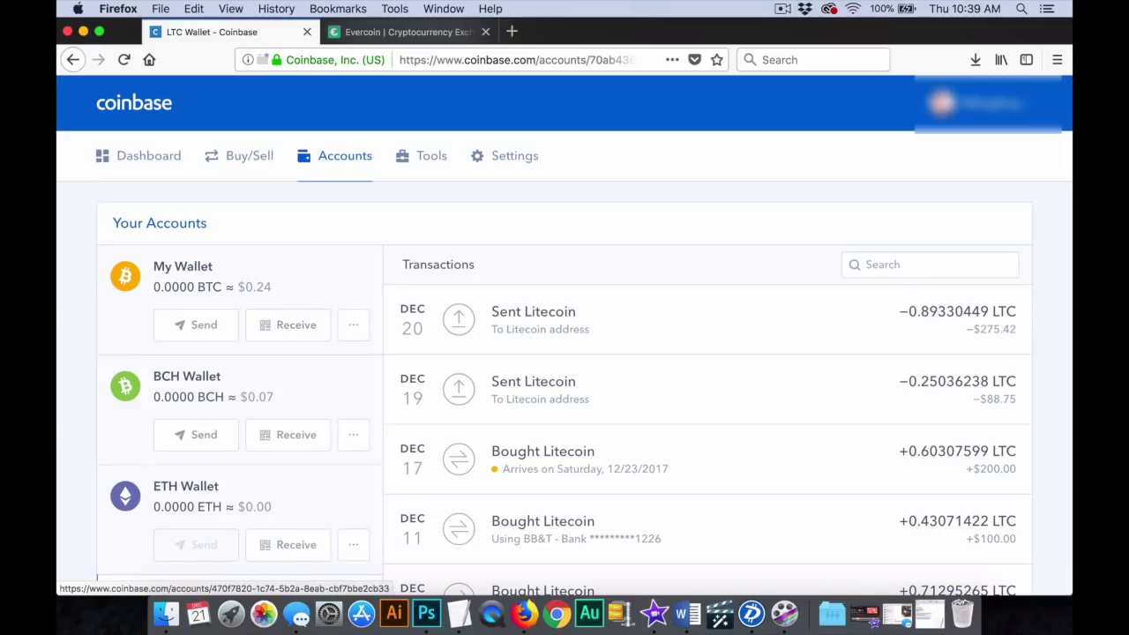
left_click(141, 155)
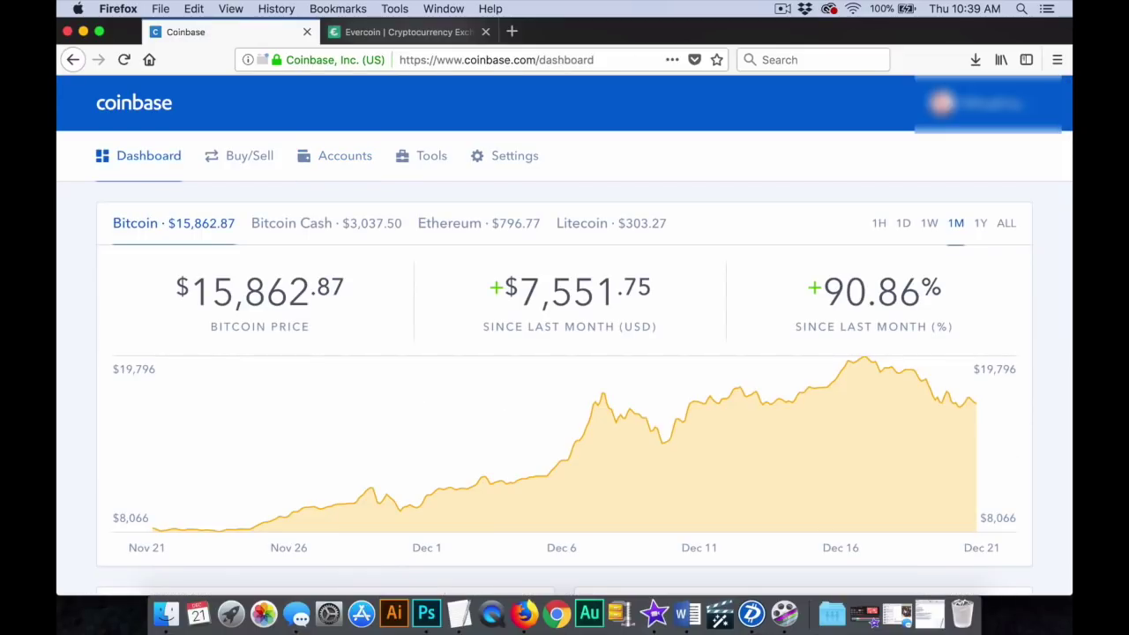
mouse_move(560, 463)
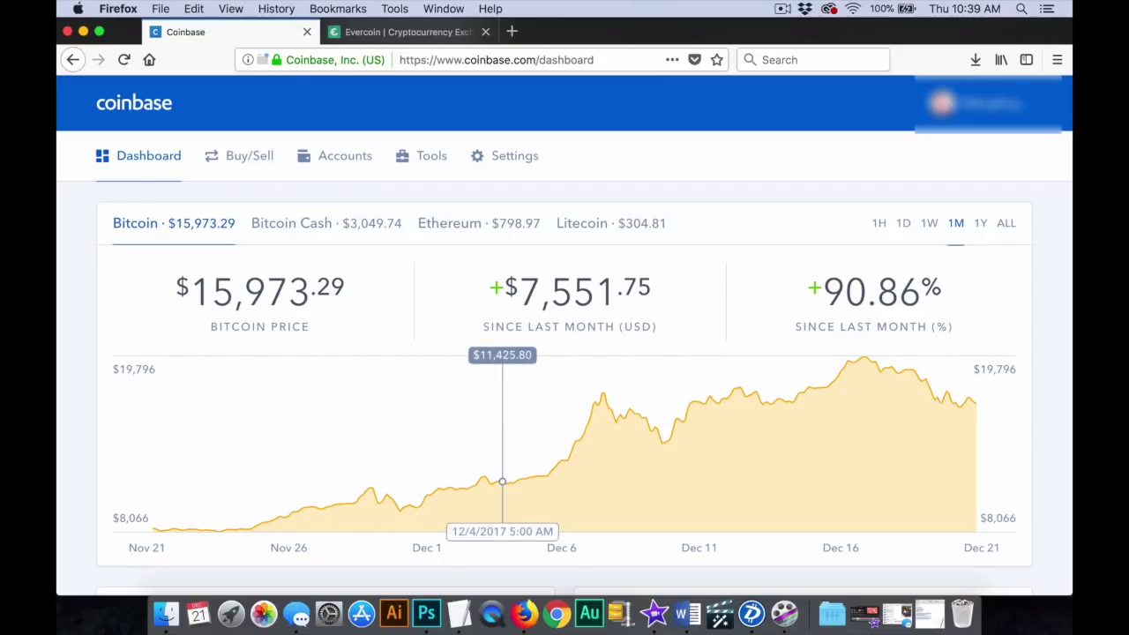
scroll(504, 441, "down", 5)
scroll(565, 353, "down", 5)
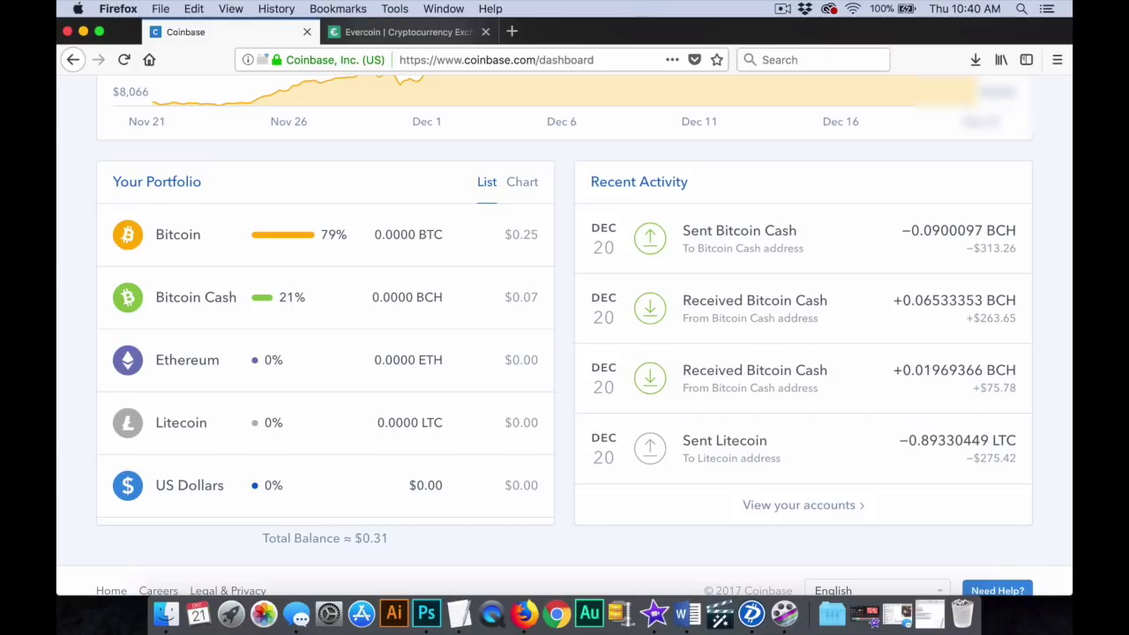
scroll(565, 335, "down", 1)
scroll(565, 335, "up", 2)
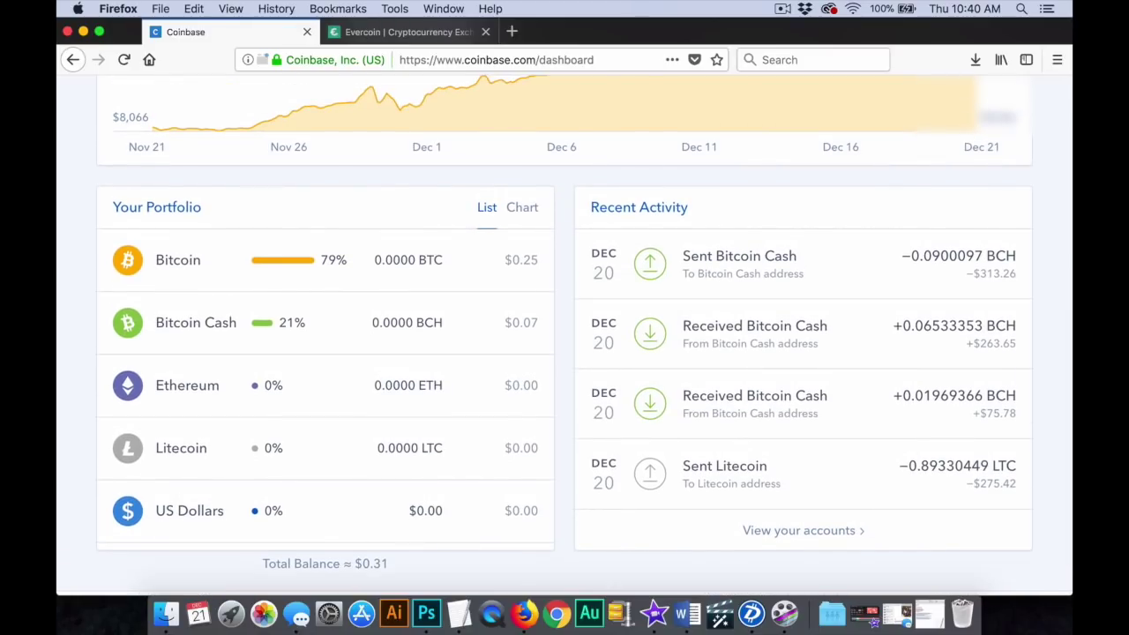
scroll(565, 335, "up", 10)
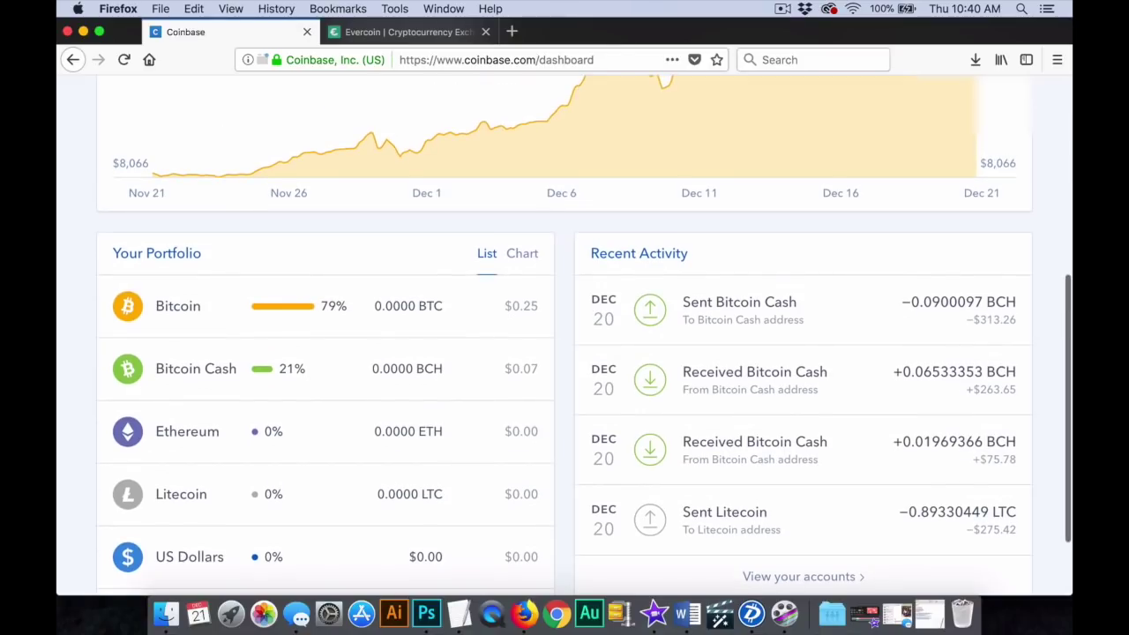
scroll(565, 335, "down", 8)
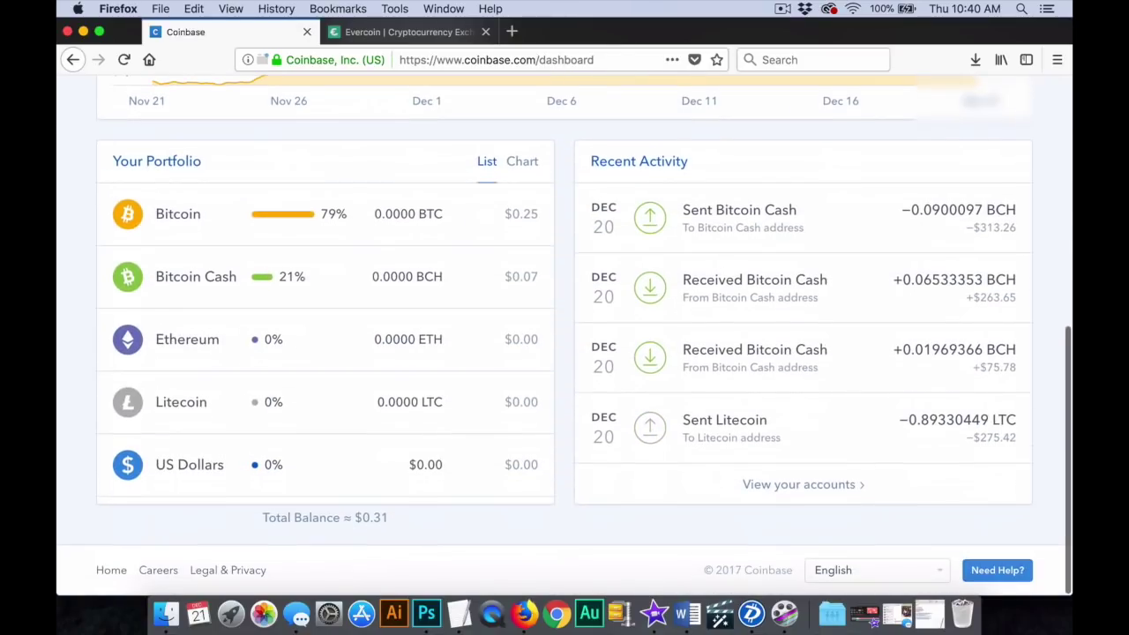
scroll(564, 335, "up", 10)
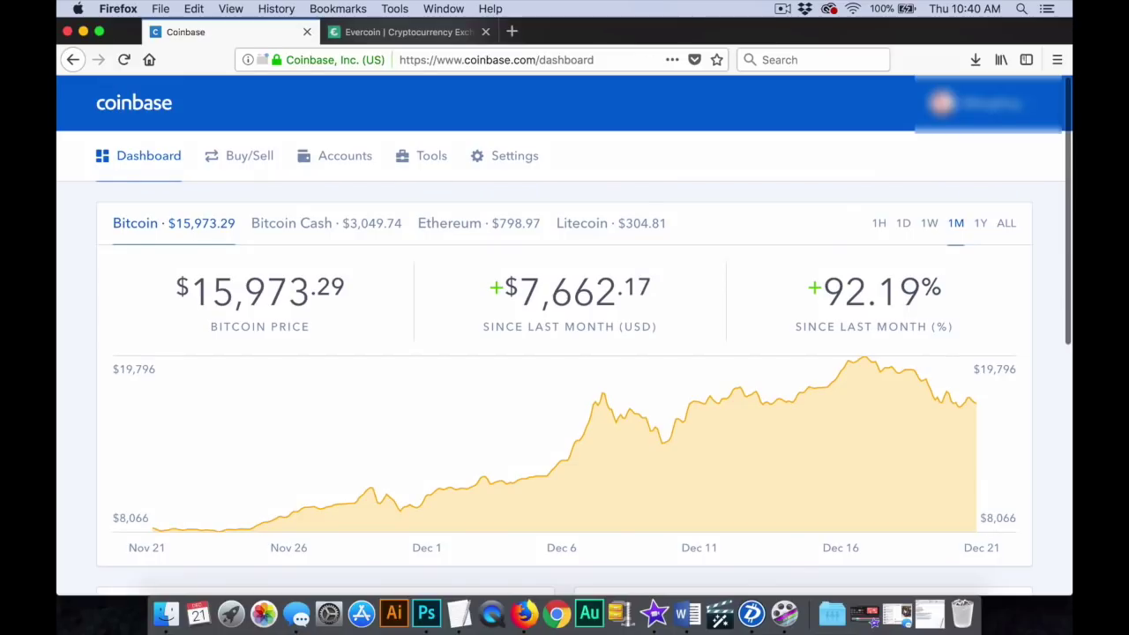
left_click(405, 32)
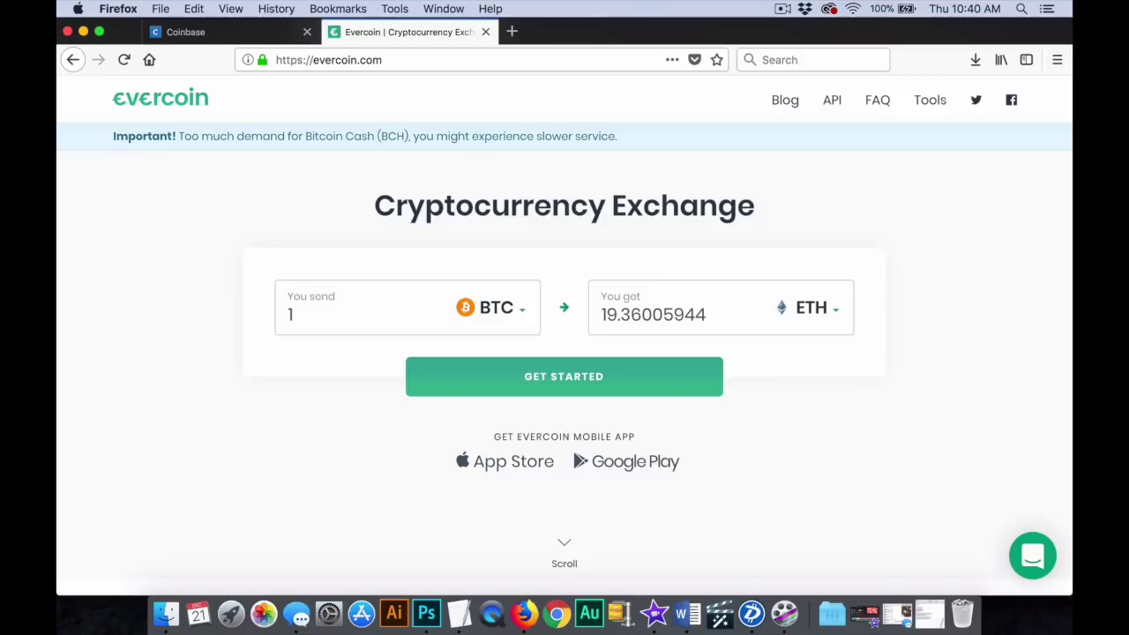
left_click(494, 307)
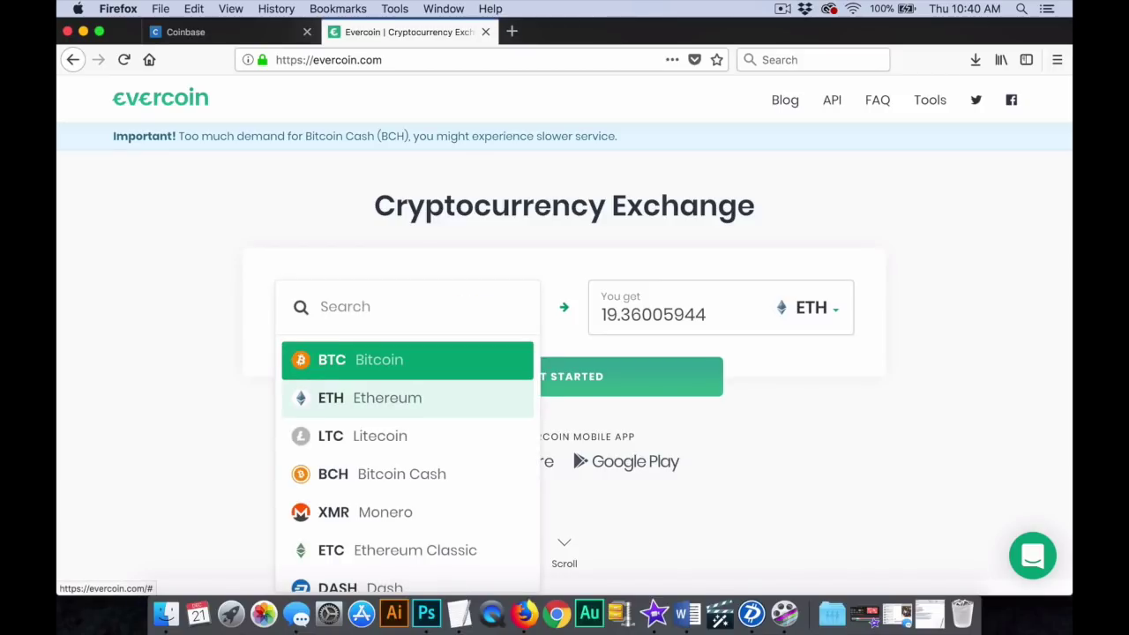
scroll(406, 398, "down", 2)
scroll(406, 398, "up", 2)
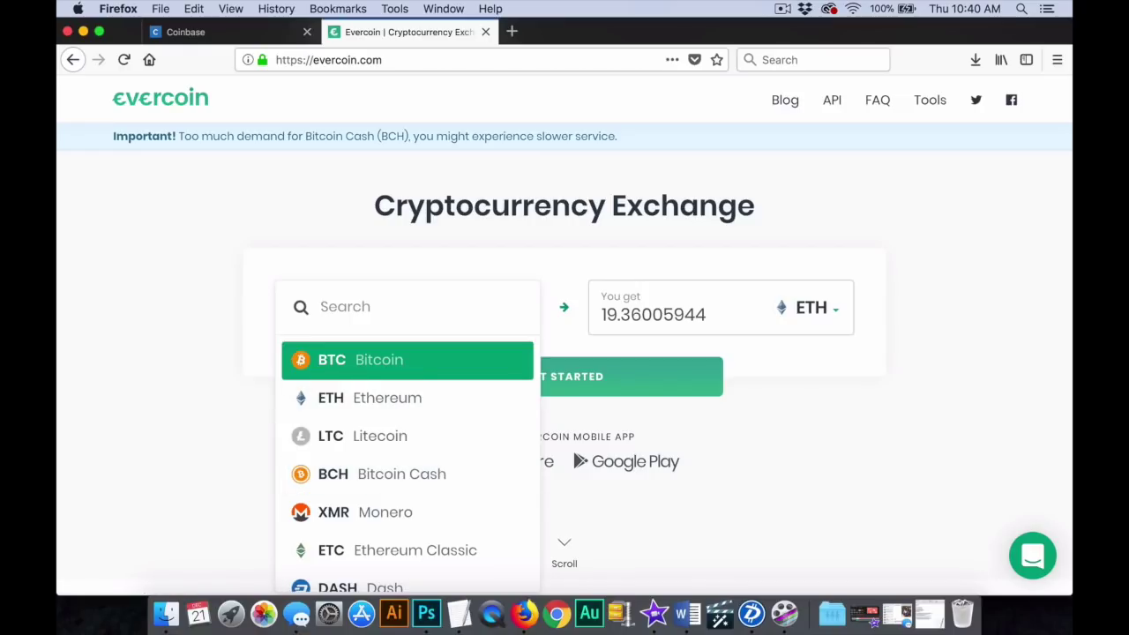
key("ctrl+shift+Tab")
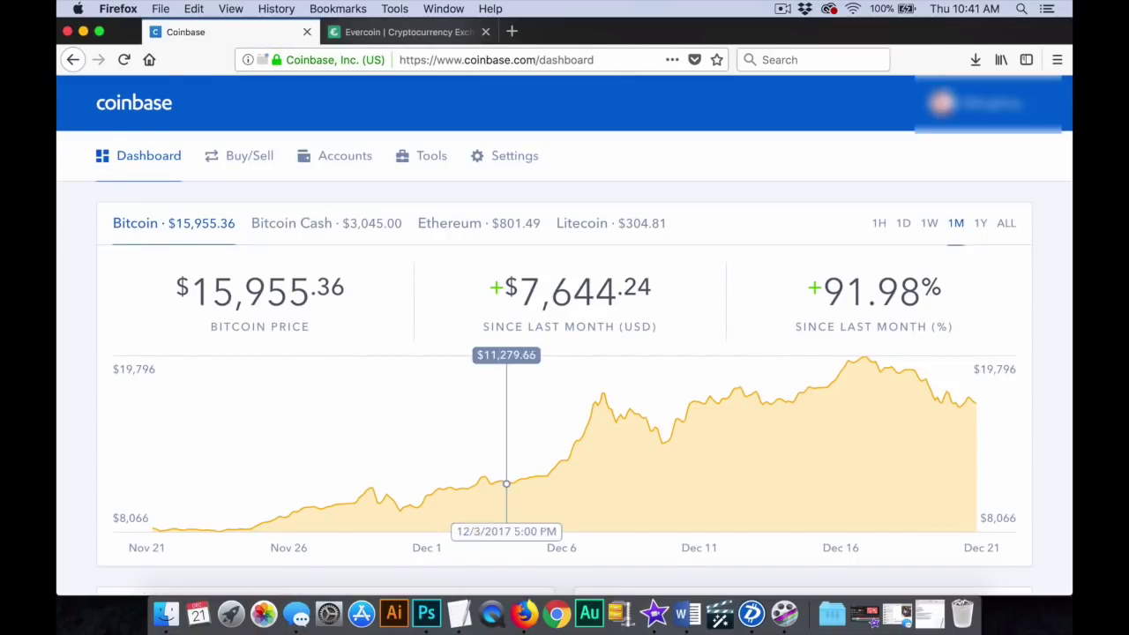
- Check Coinbase's Buy page pricing Bitcoin at $16,079.33, then return to the Evercoin tab
scroll(508, 423, "down", 1)
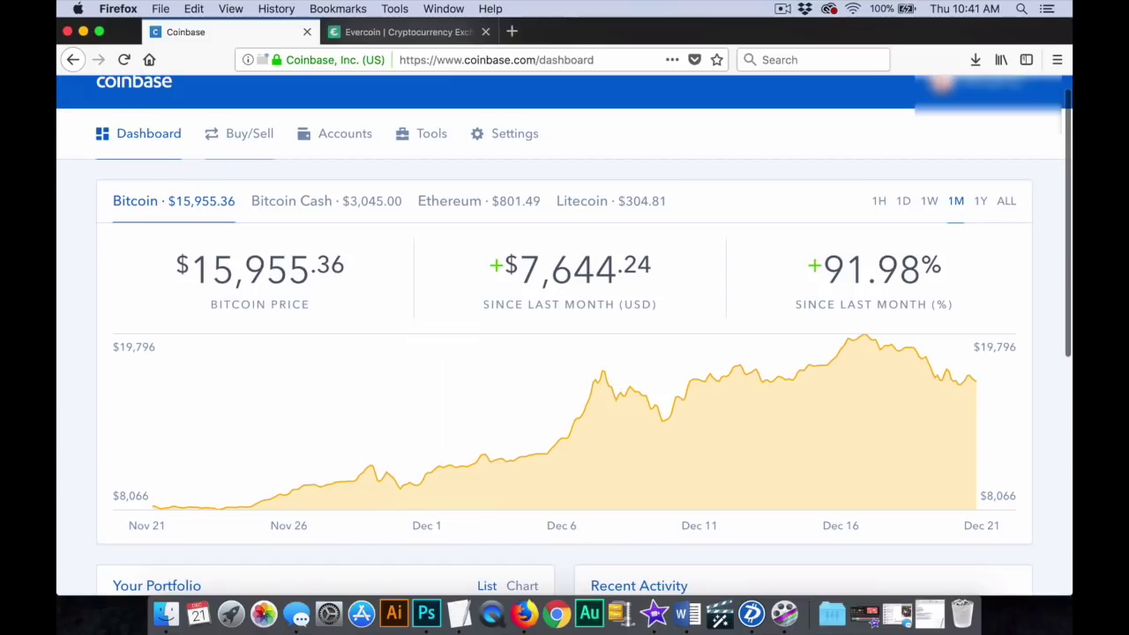
left_click(239, 134)
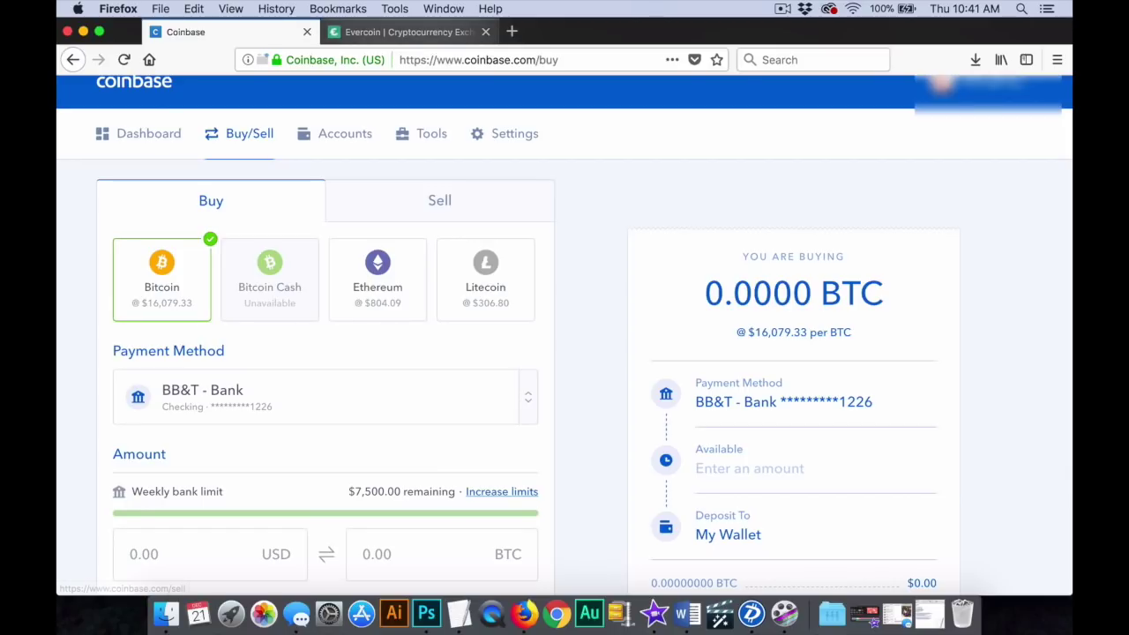
key("ctrl+Tab")
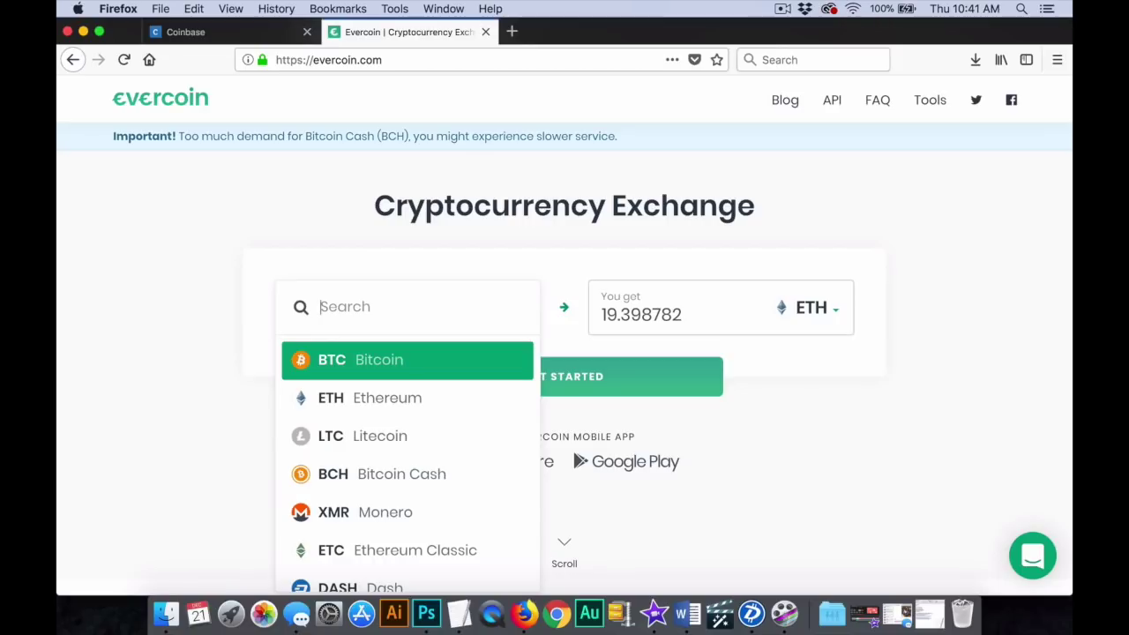
- Keep 1 BTC to send and choose DGB Digibyte to receive, quoting 302980.13145032 DGB
type("1")
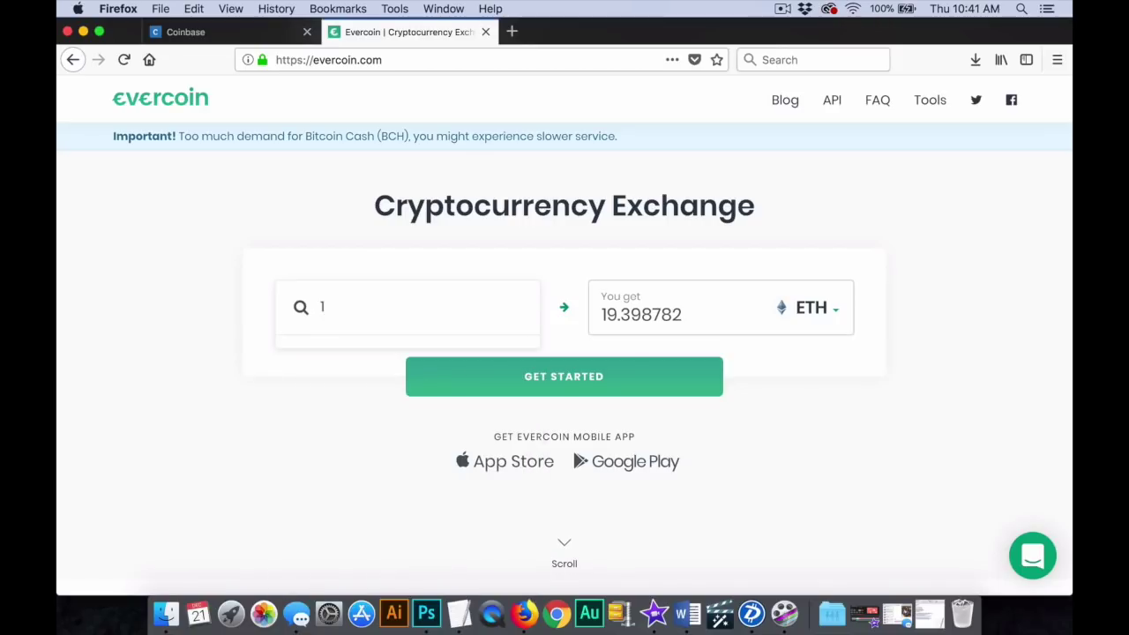
key("Escape")
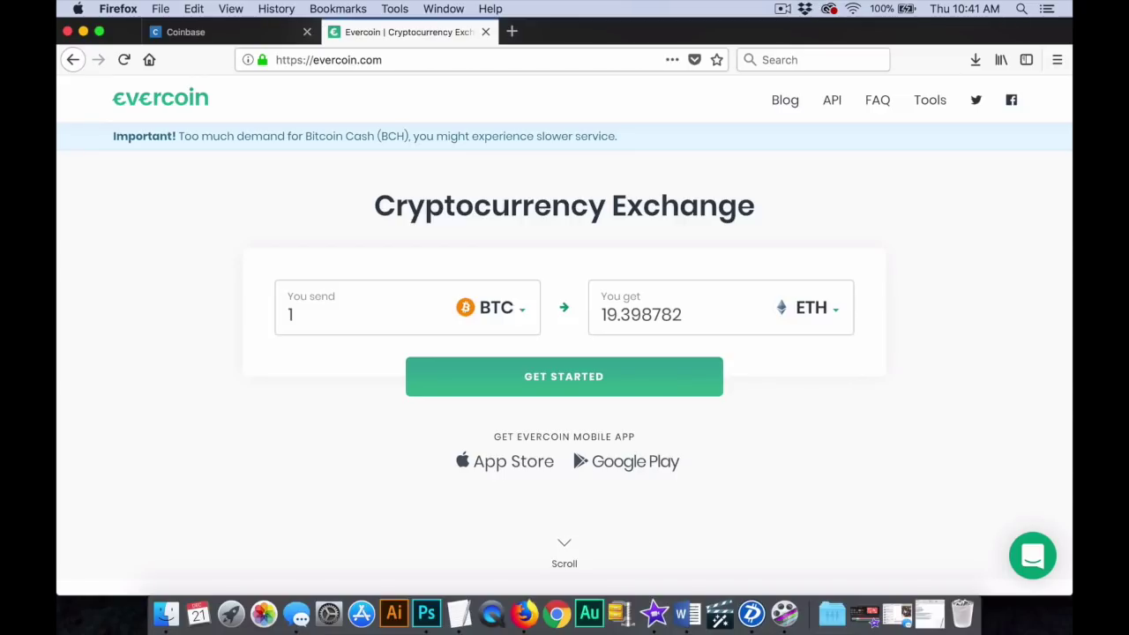
left_click(810, 307)
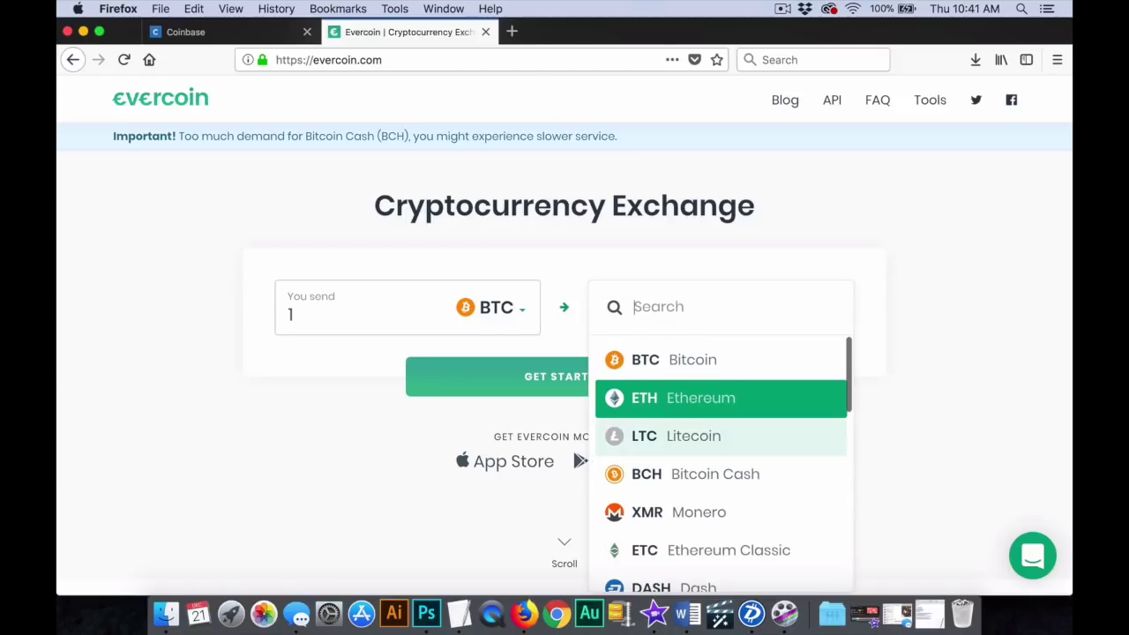
scroll(706, 415, "down", 4)
scroll(715, 441, "down", 3)
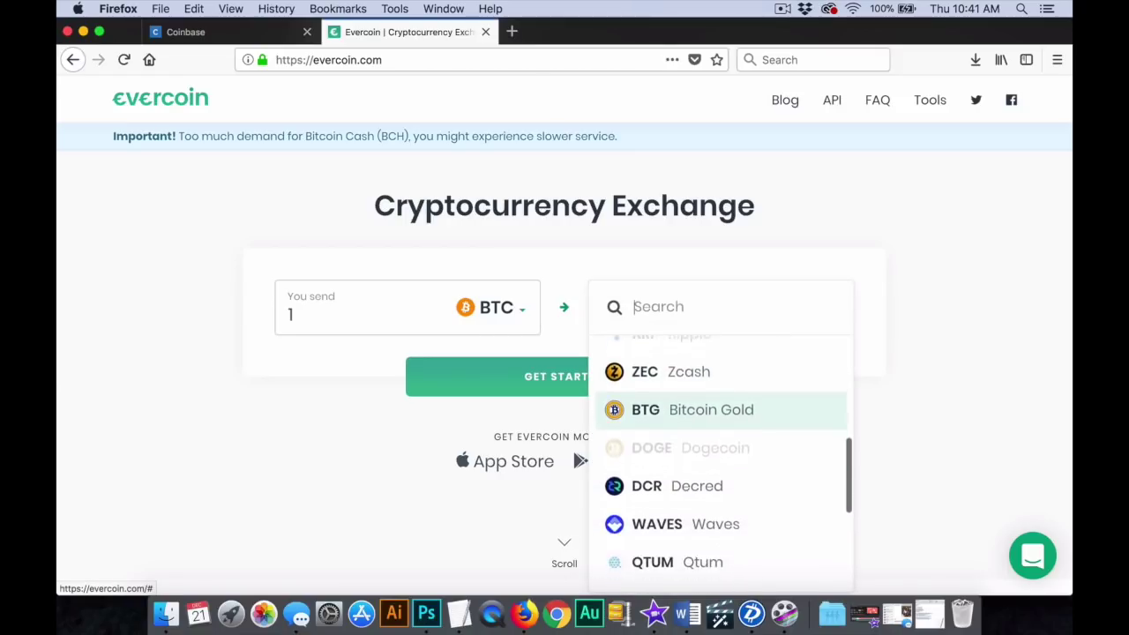
scroll(715, 441, "up", 2)
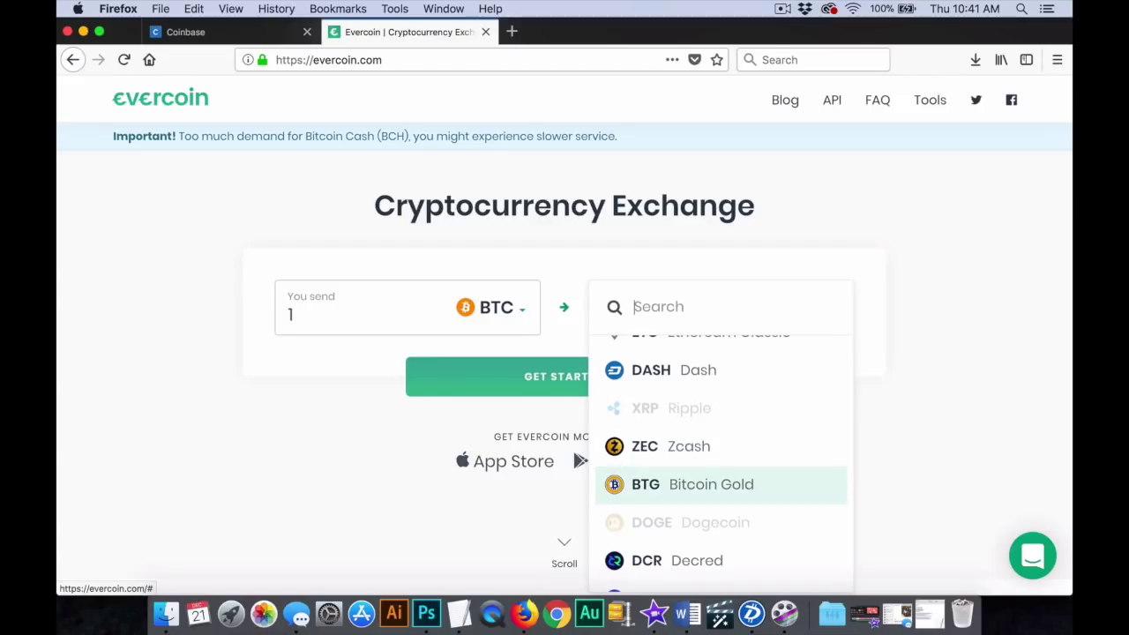
scroll(721, 450, "down", 5)
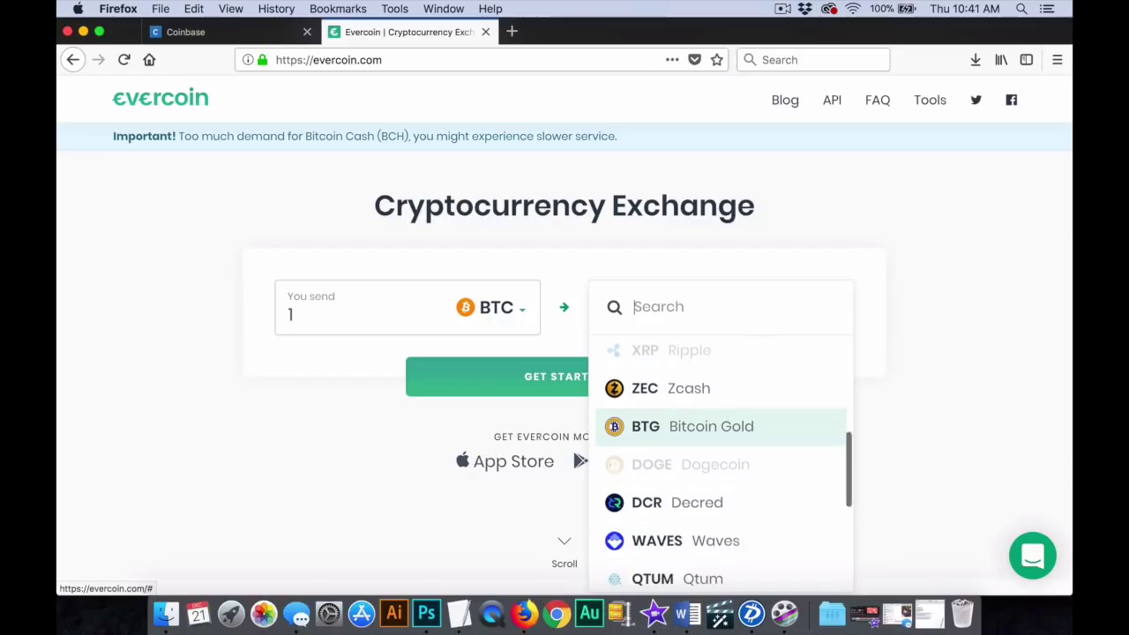
scroll(721, 432, "down", 2)
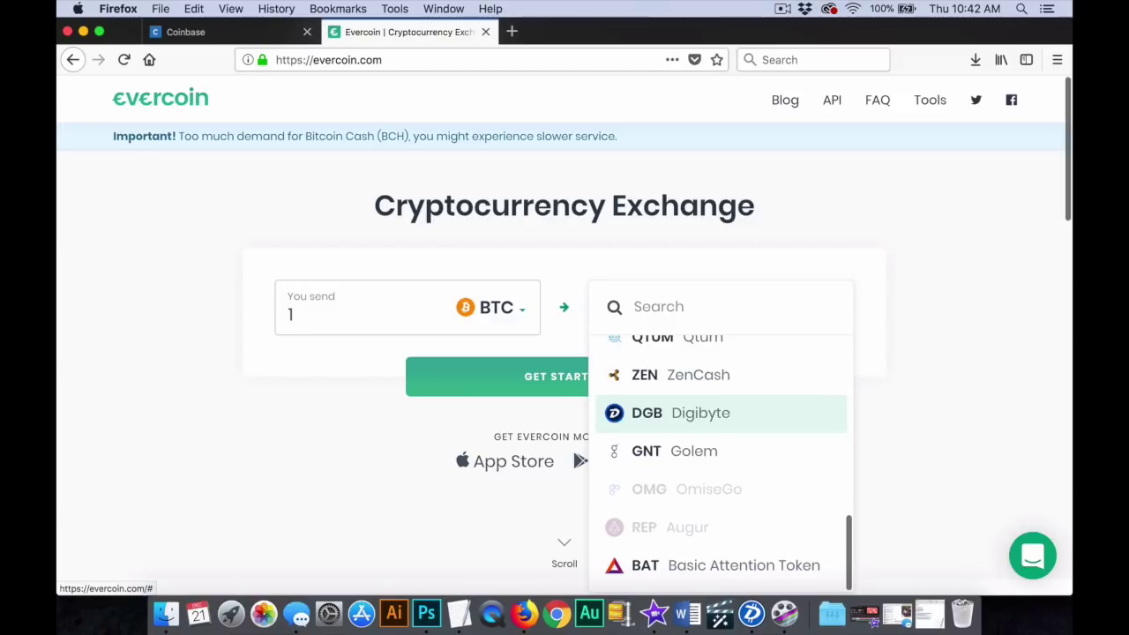
scroll(722, 450, "up", 1)
scroll(722, 450, "down", 1)
left_click(697, 413)
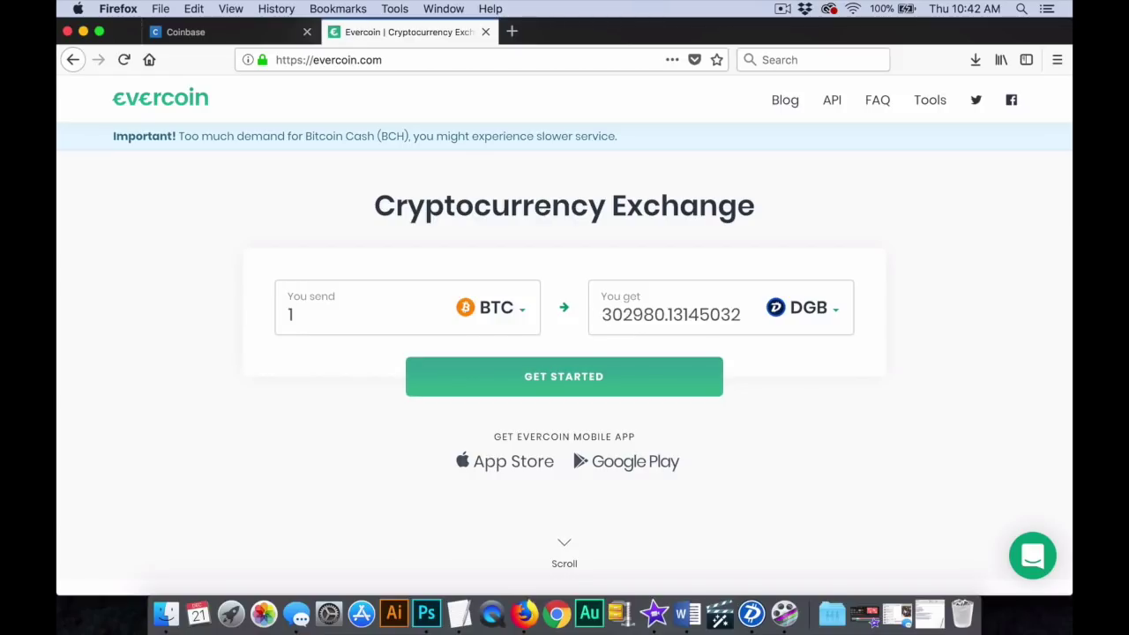
- Press Get Started on the BTC-to-DGB quote to reveal the address fields, then go to Coinbase
key("ctrl+Tab")
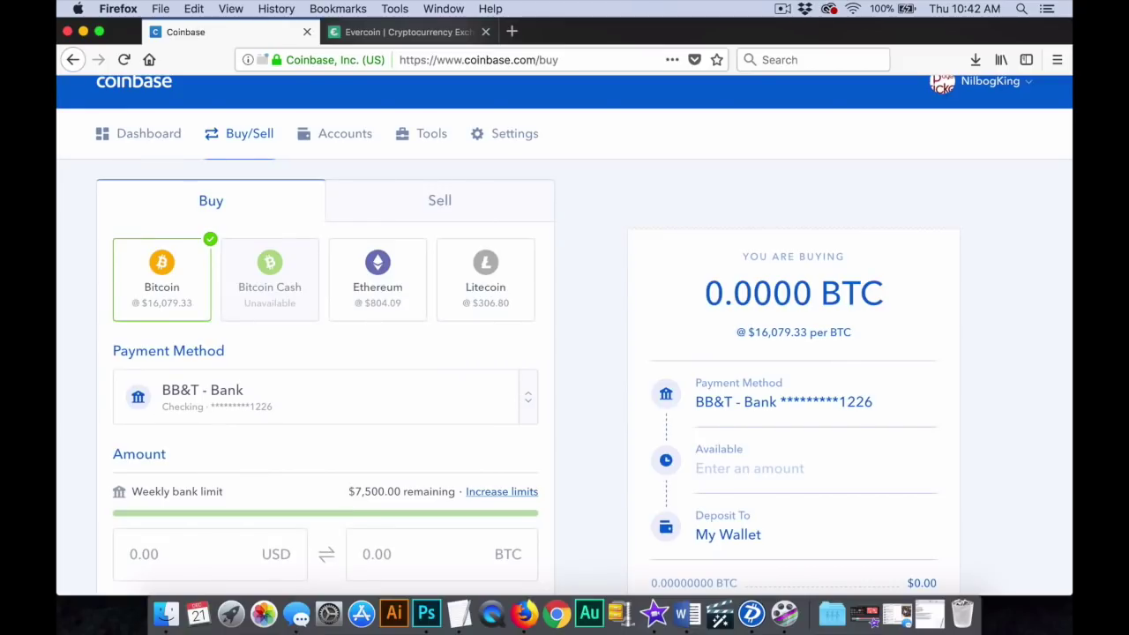
key("ctrl+Tab")
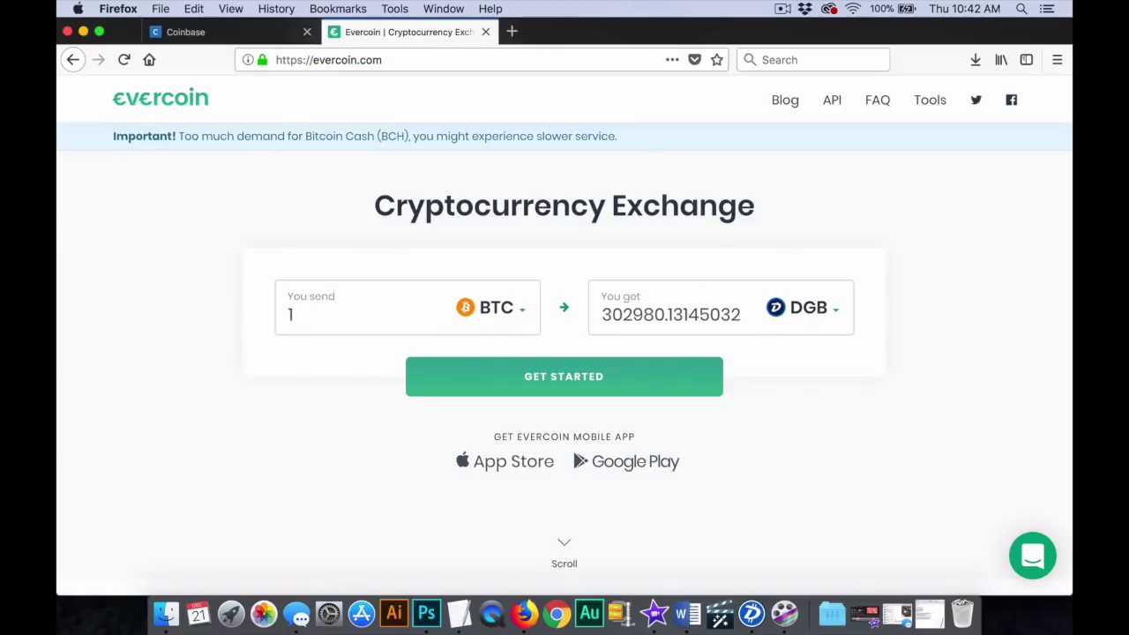
left_click(563, 375)
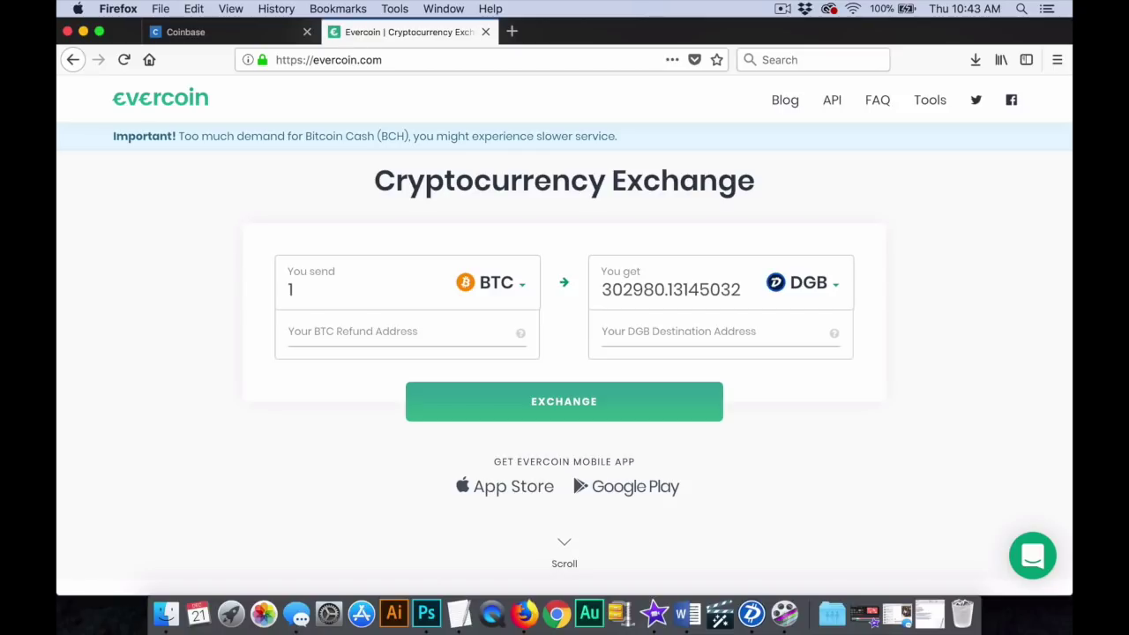
key("ctrl+shift+Tab")
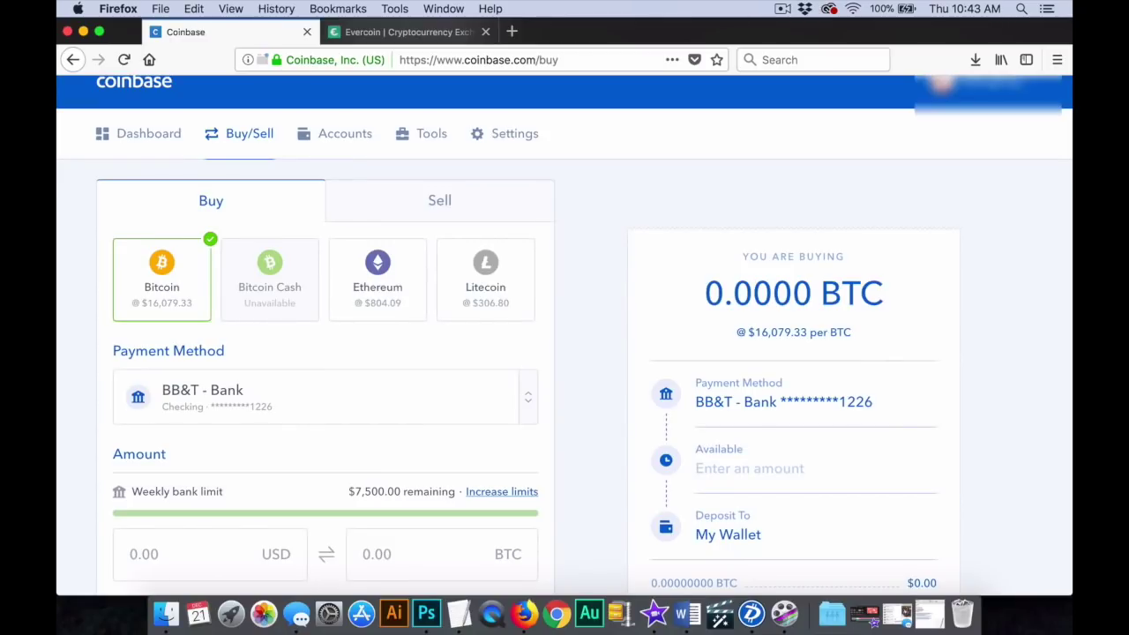
- Copy My Wallet's BTC receive address from Coinbase Accounts, then return to the Evercoin form
left_click(345, 133)
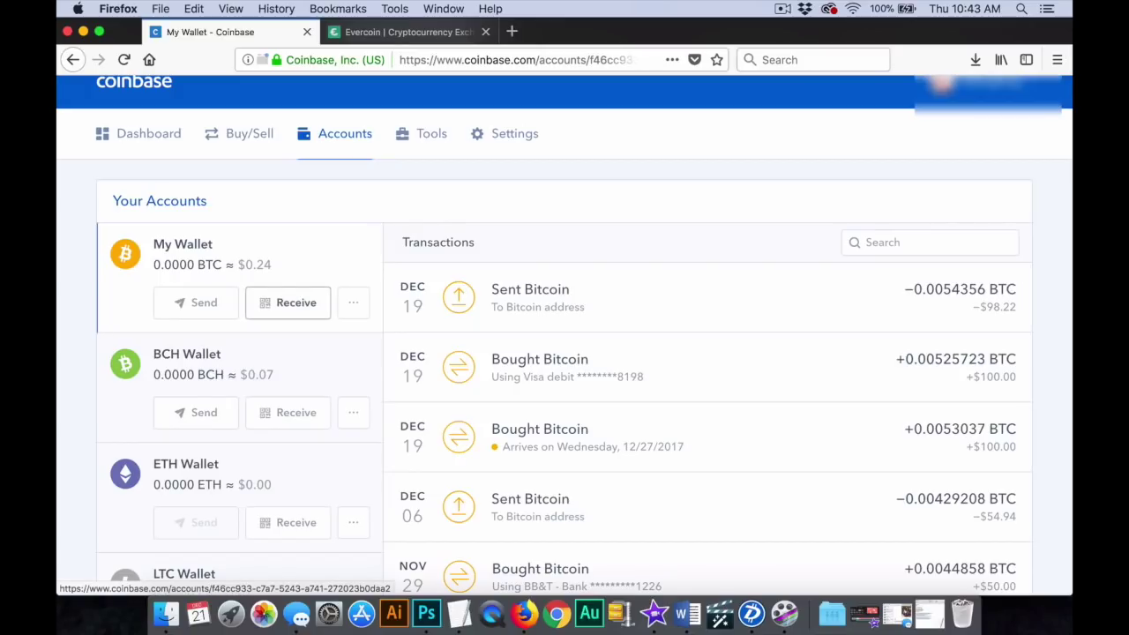
left_click(288, 303)
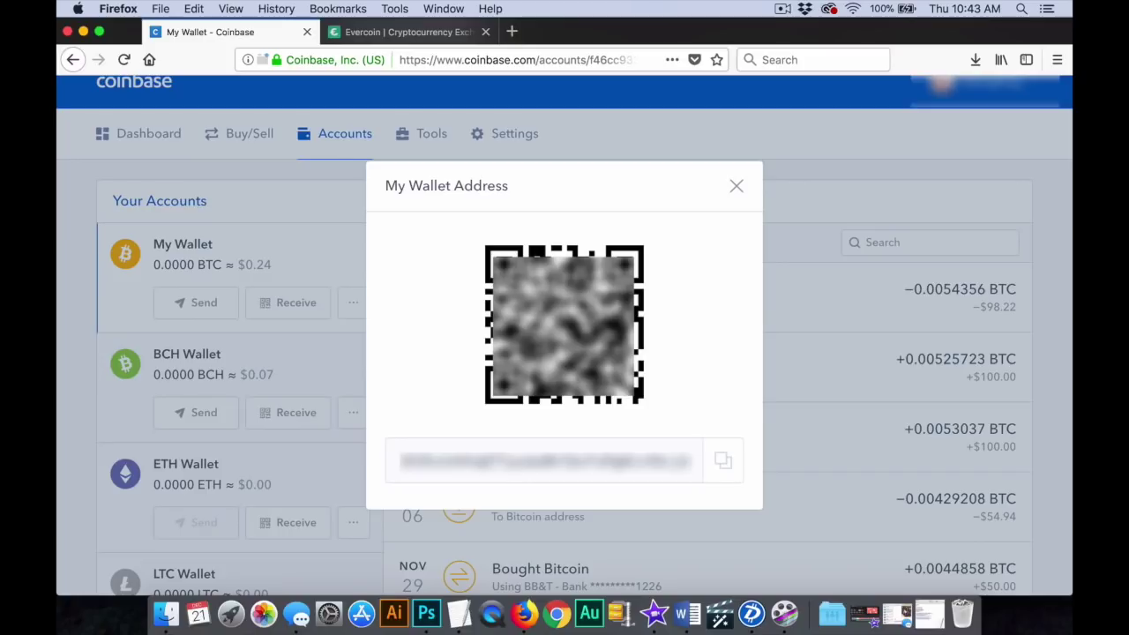
key("super+a")
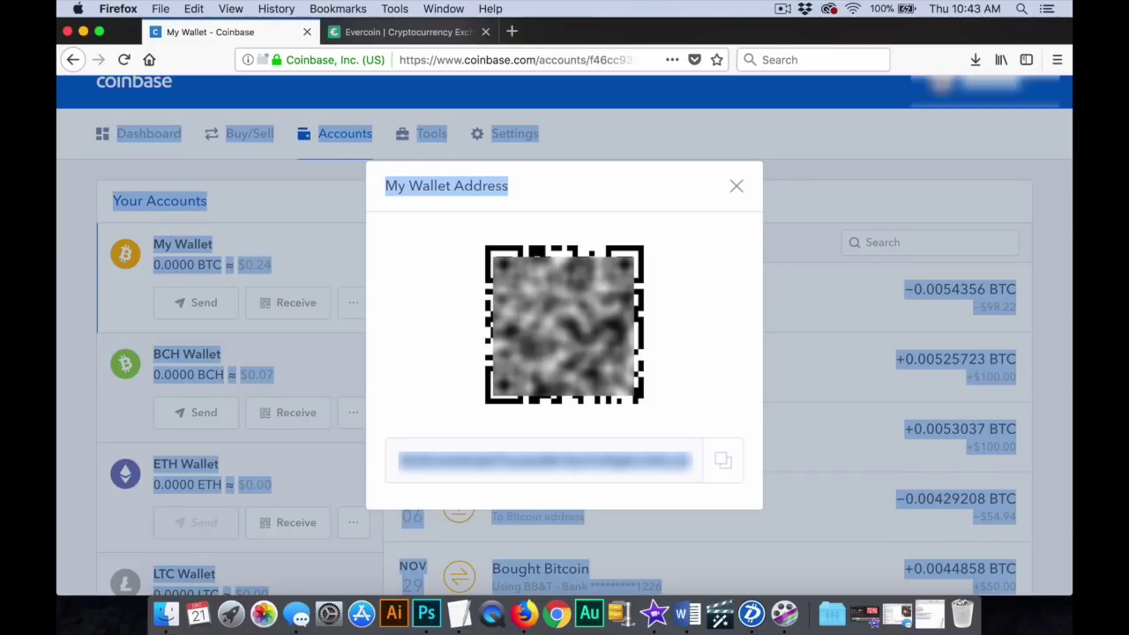
left_click(723, 460)
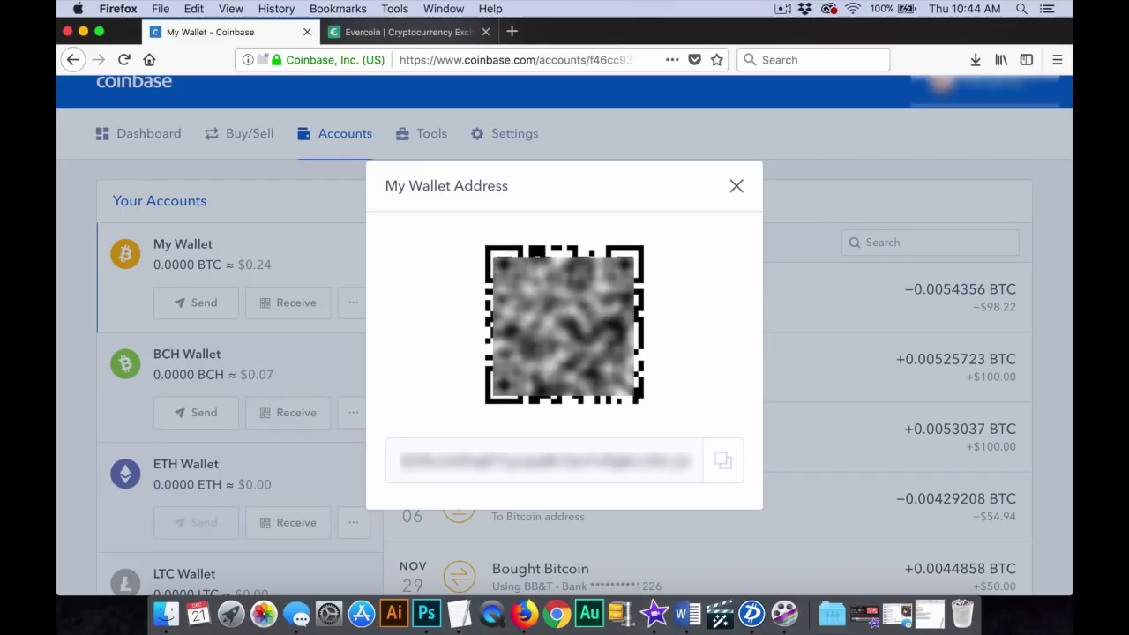
key("Escape")
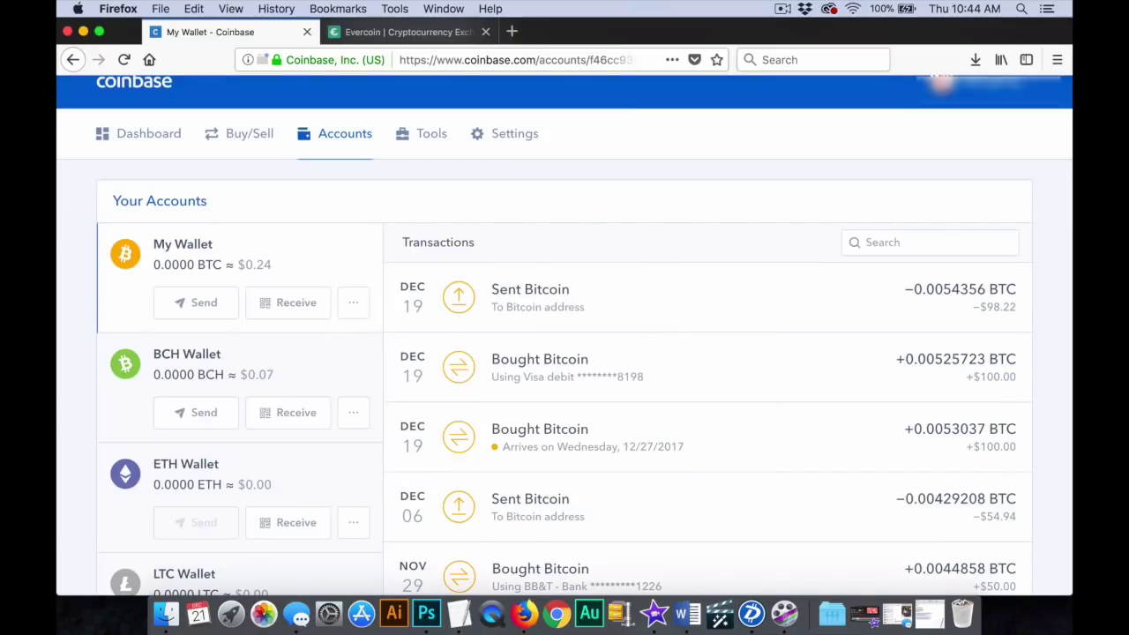
key("ctrl+Tab")
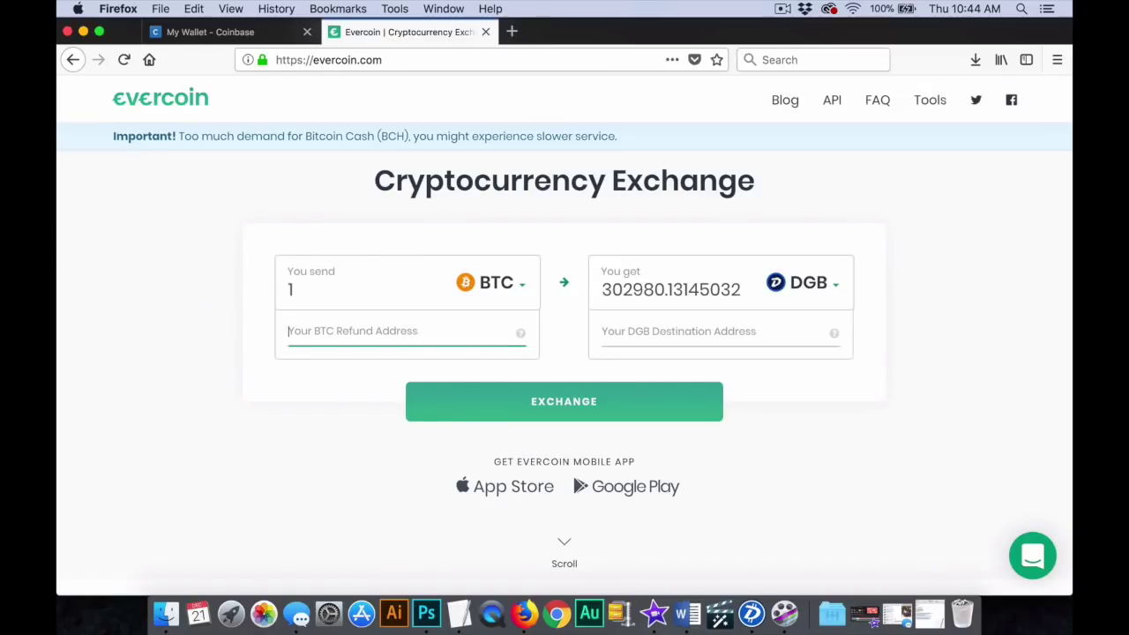
- Paste the Coinbase address as Evercoin's BTC refund address and bring DigiByte Core forward
key("super+v")
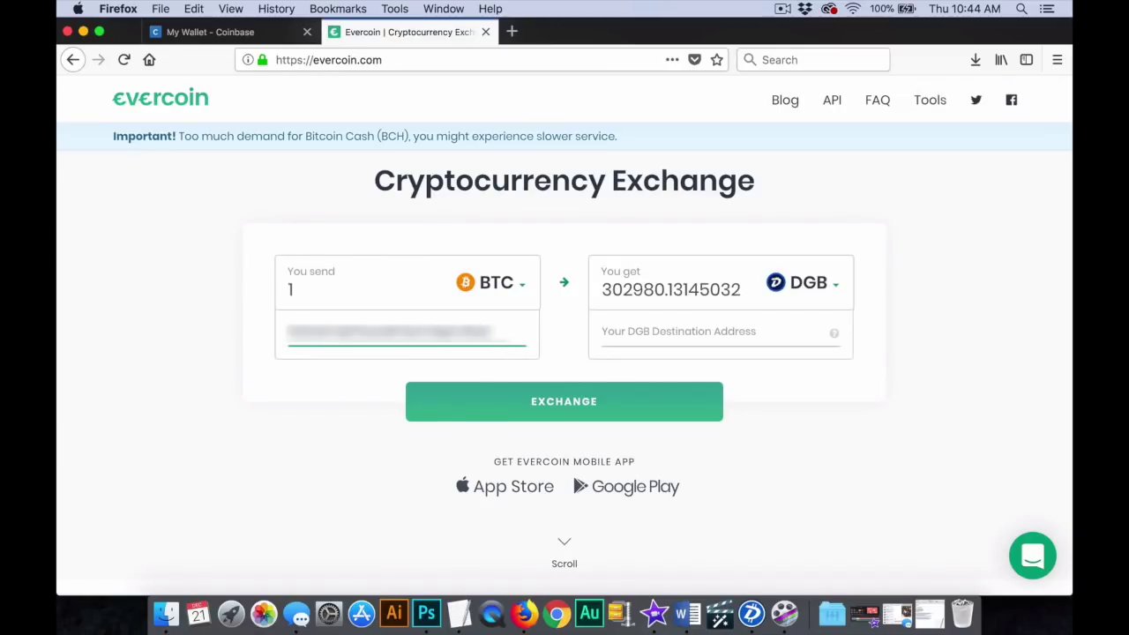
key("Tab")
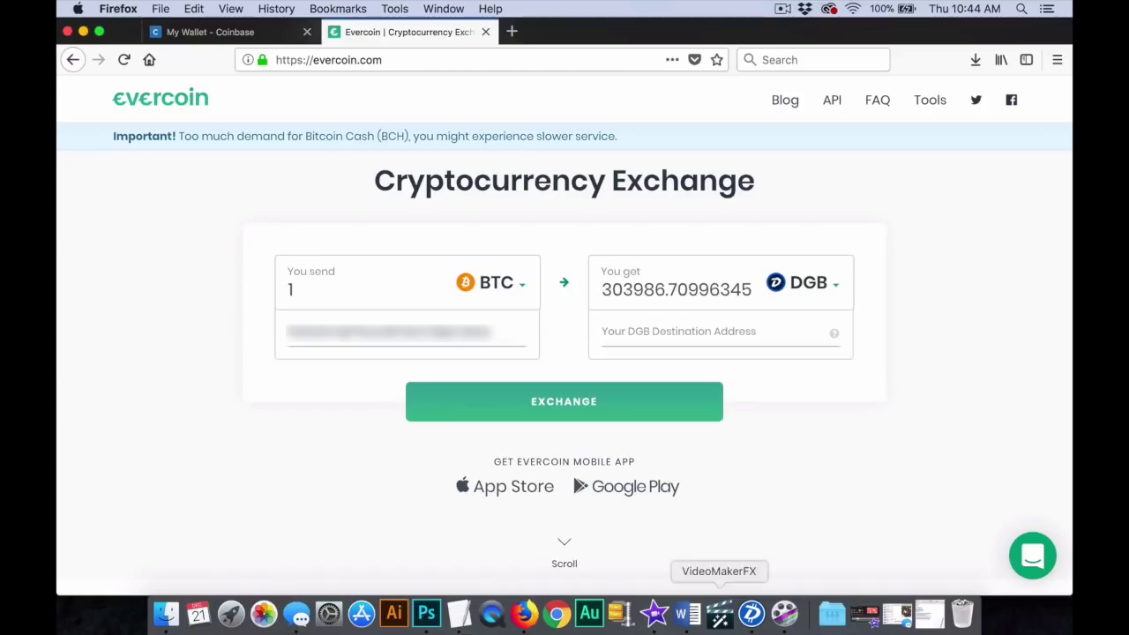
left_click(752, 613)
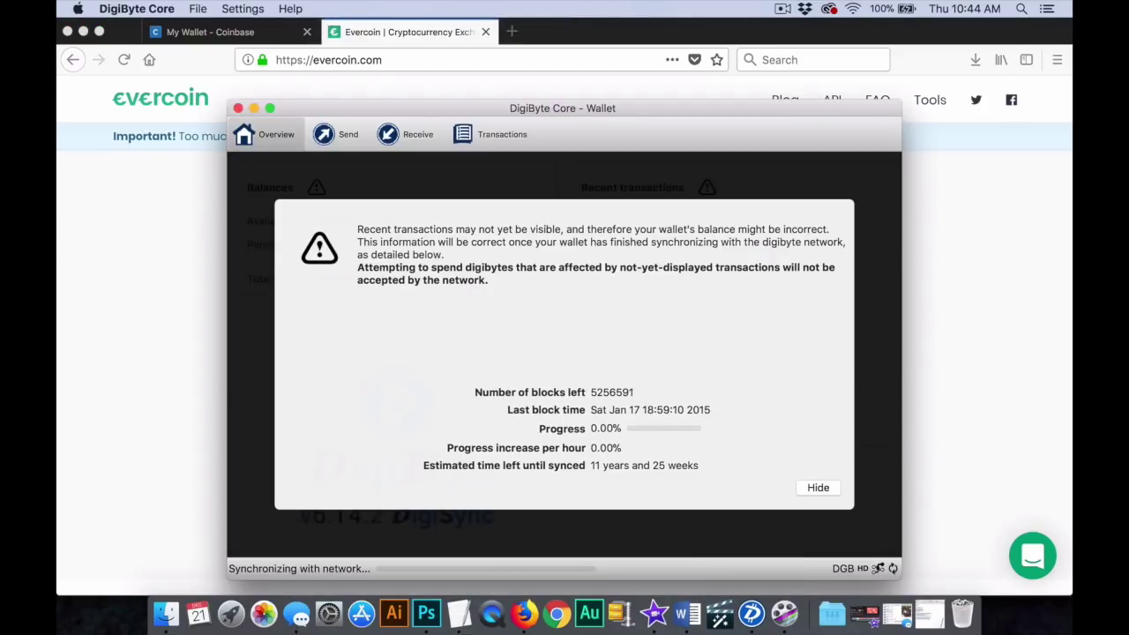
- Request 4000 DGB labelled 'Evercoin Exchange' on the Receive tab and select the new receiving address
key("Escape")
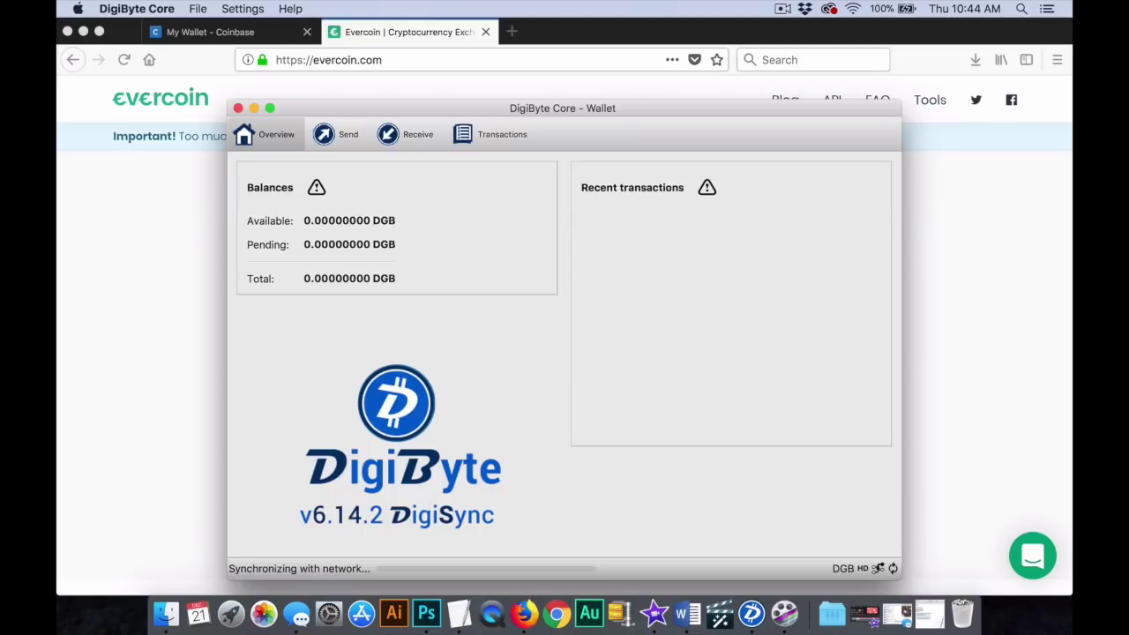
key("super+3")
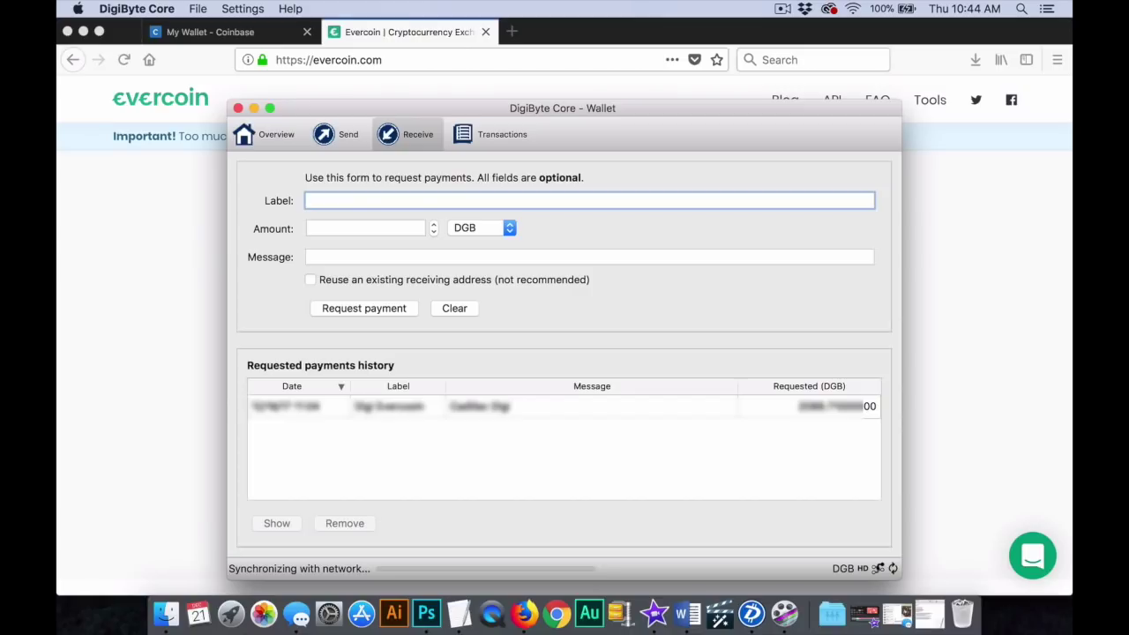
type("Evercoin Exchange")
left_click(423, 228)
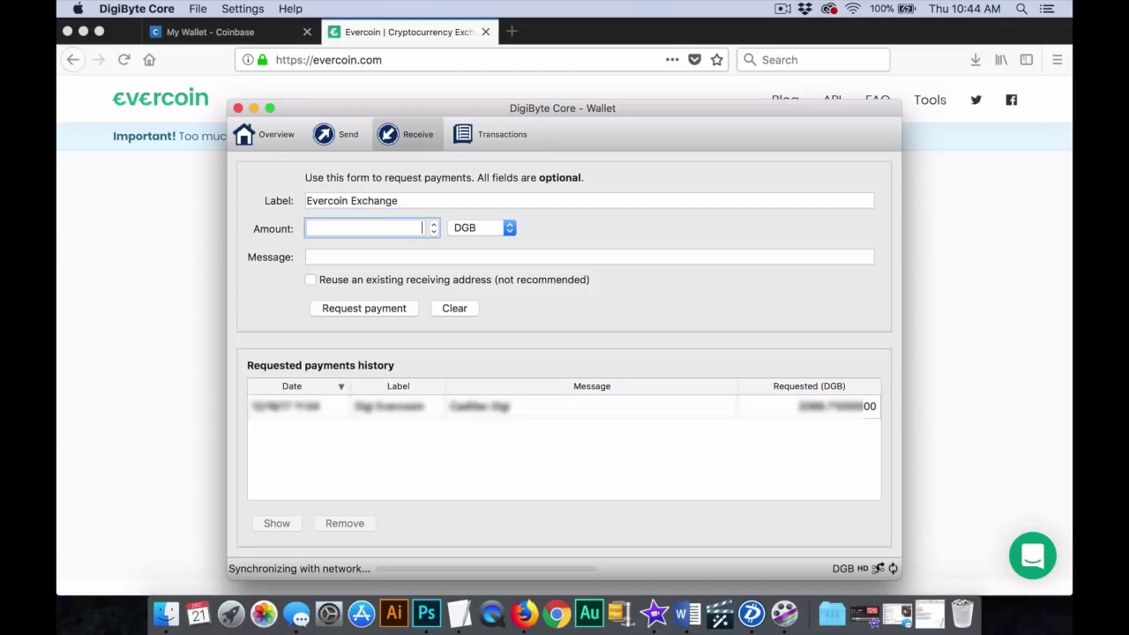
type("4000")
key("Return")
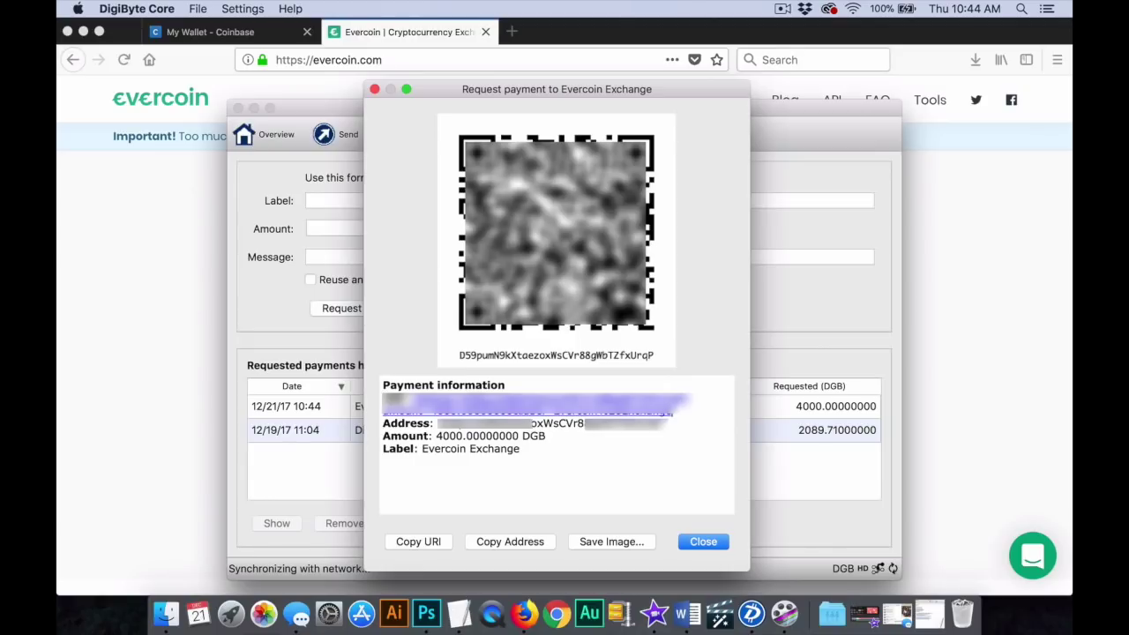
left_click_drag(382, 399, 668, 425)
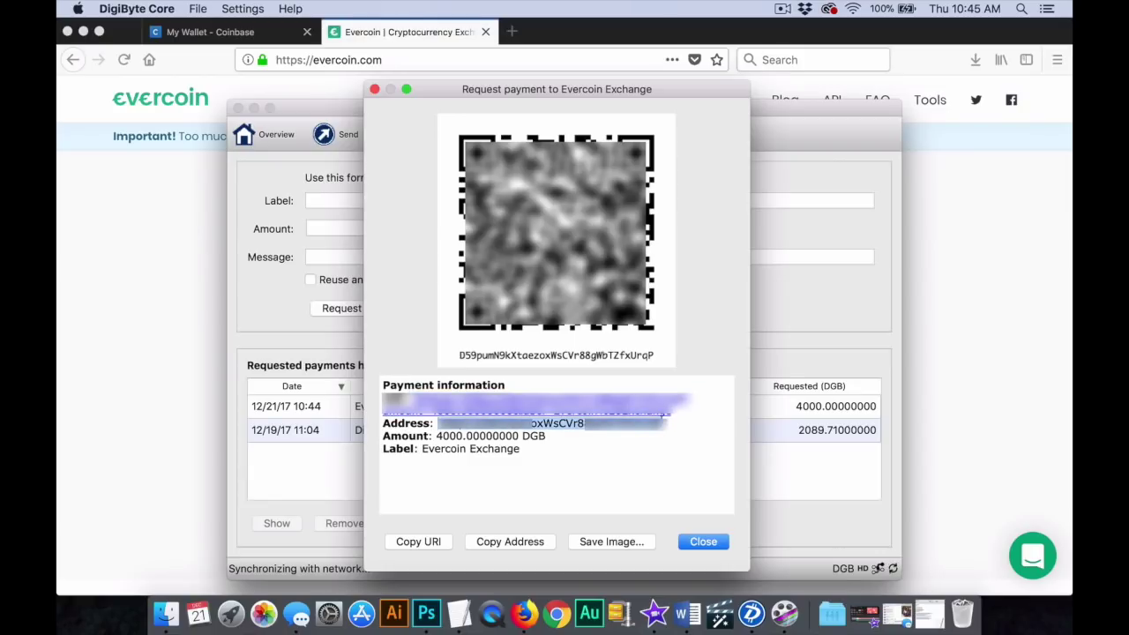
key("Escape")
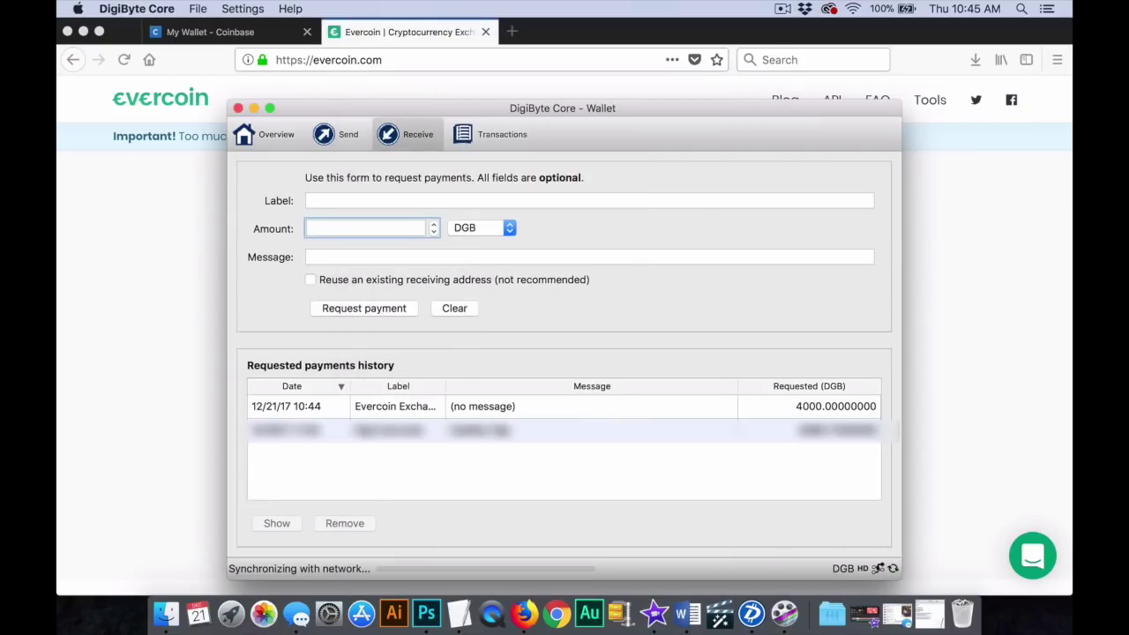
- Paste the DigiByte receiving address into Evercoin's DGB destination field
key("super+Tab")
key("ctrl+shift+Tab")
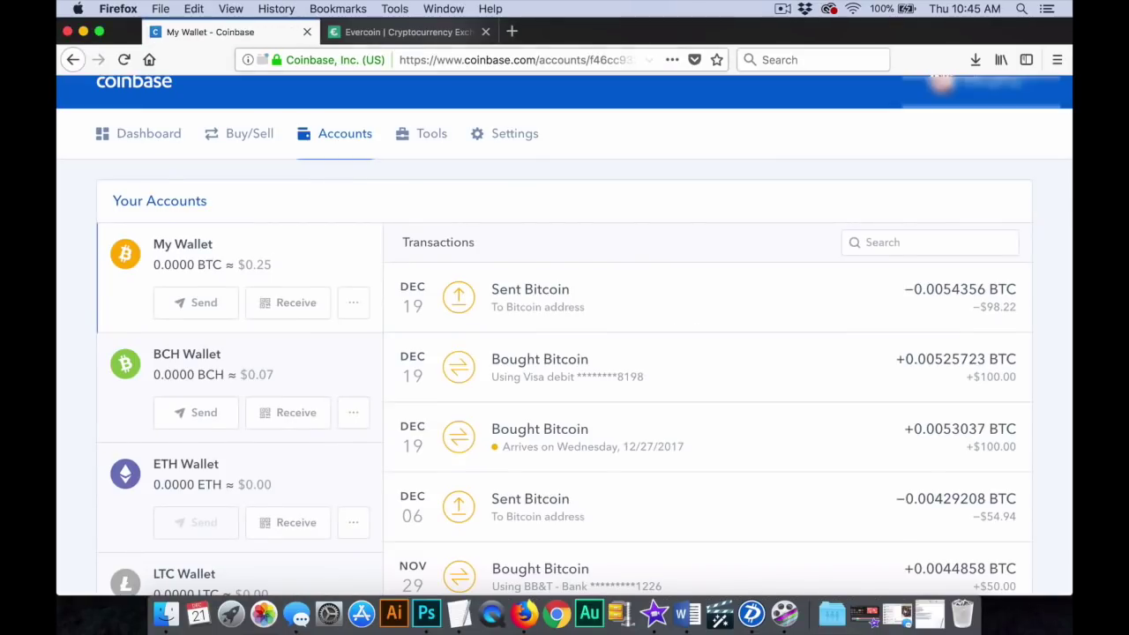
key("ctrl+Tab")
key("Tab")
key("super+v")
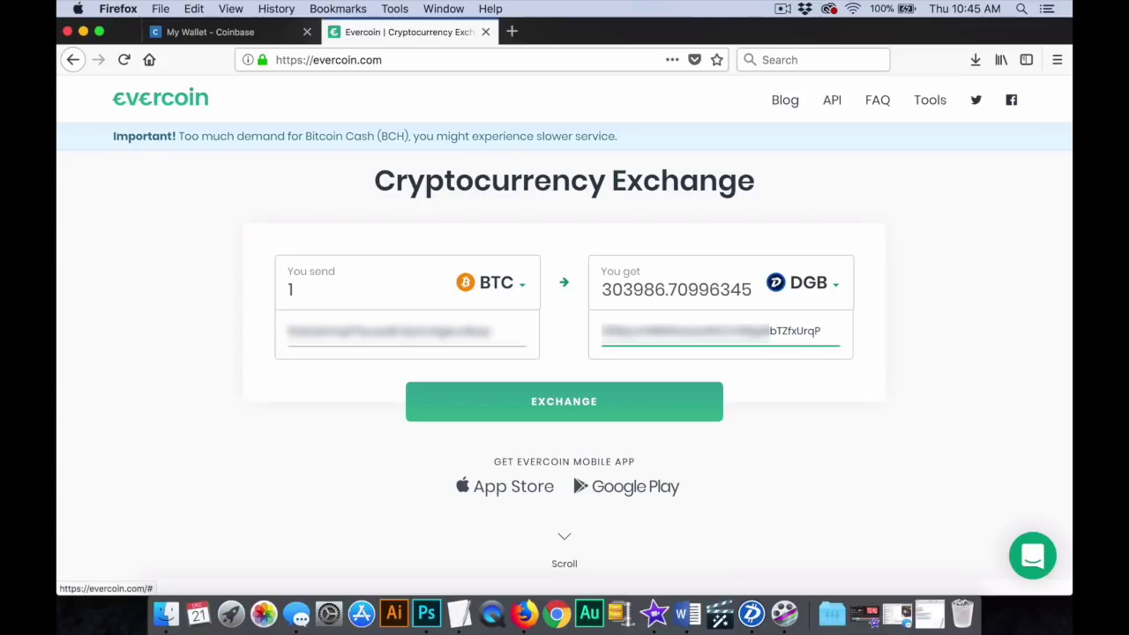
- Submit the order for 303986.70996345 DGB and copy its BTC deposit address
key("Return")
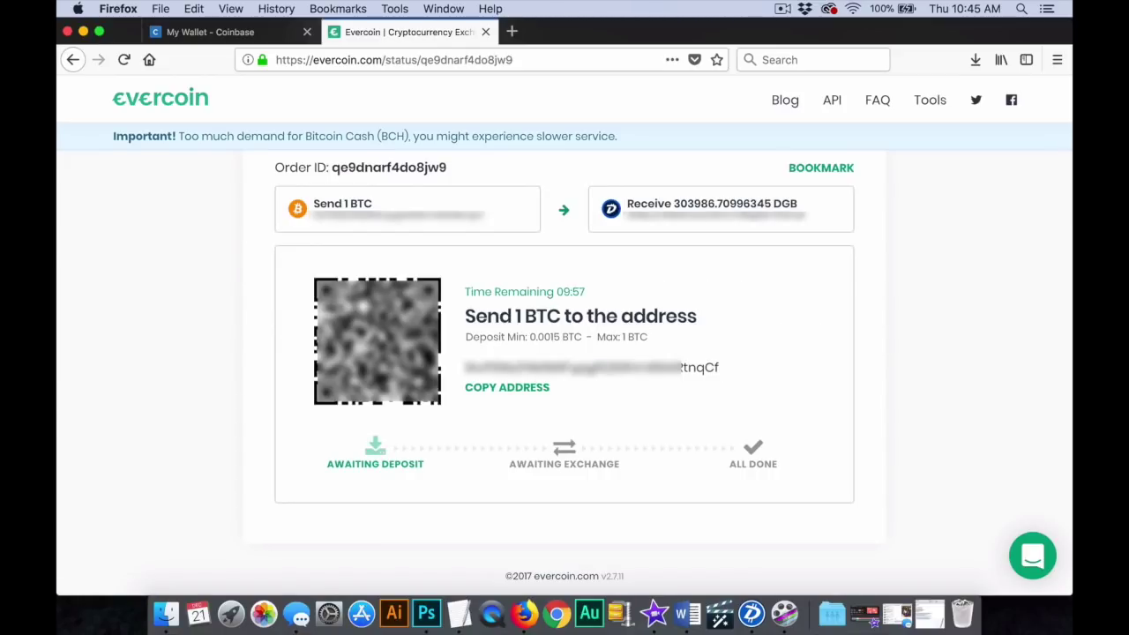
left_click(507, 387)
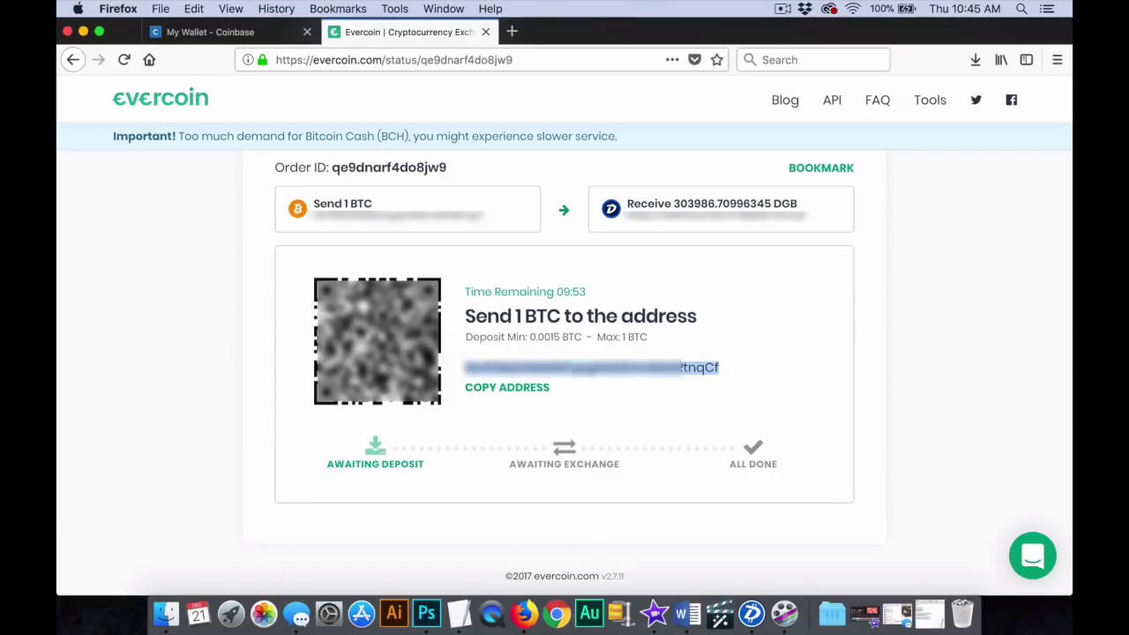
key("ctrl+shift+Tab")
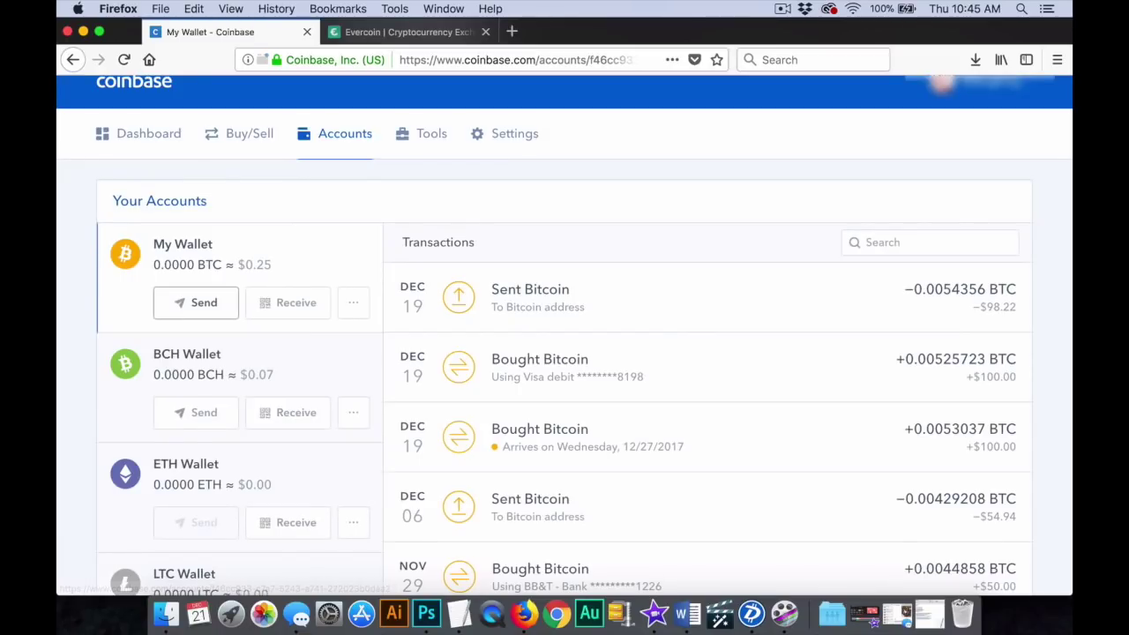
- Start a BTC send from My Wallet with the Evercoin deposit address as recipient
left_click(195, 303)
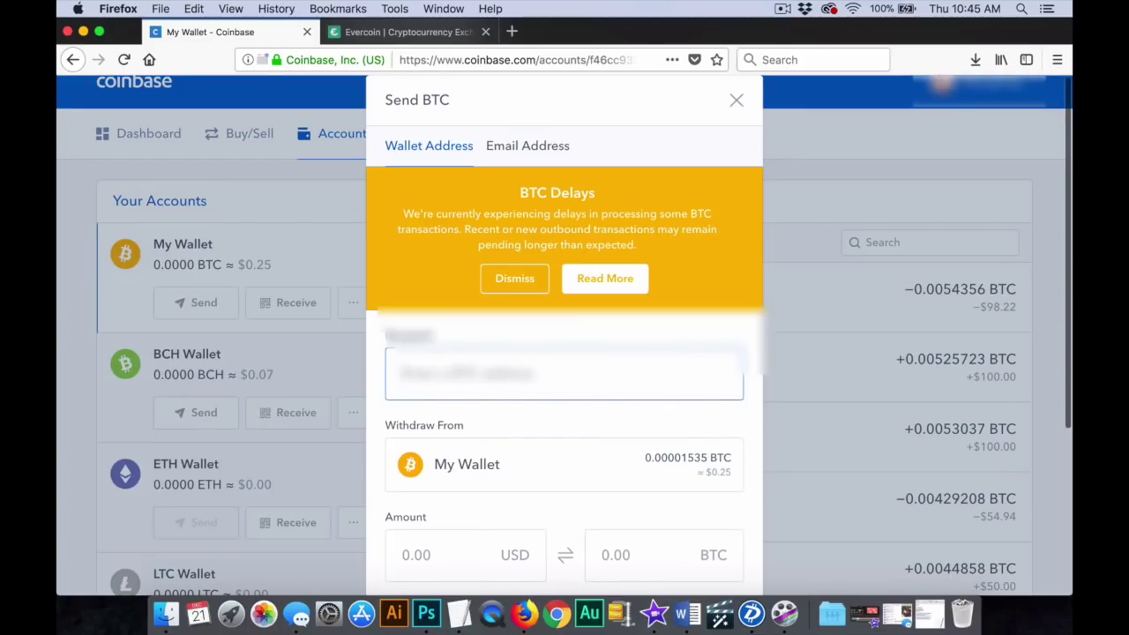
key("super+v")
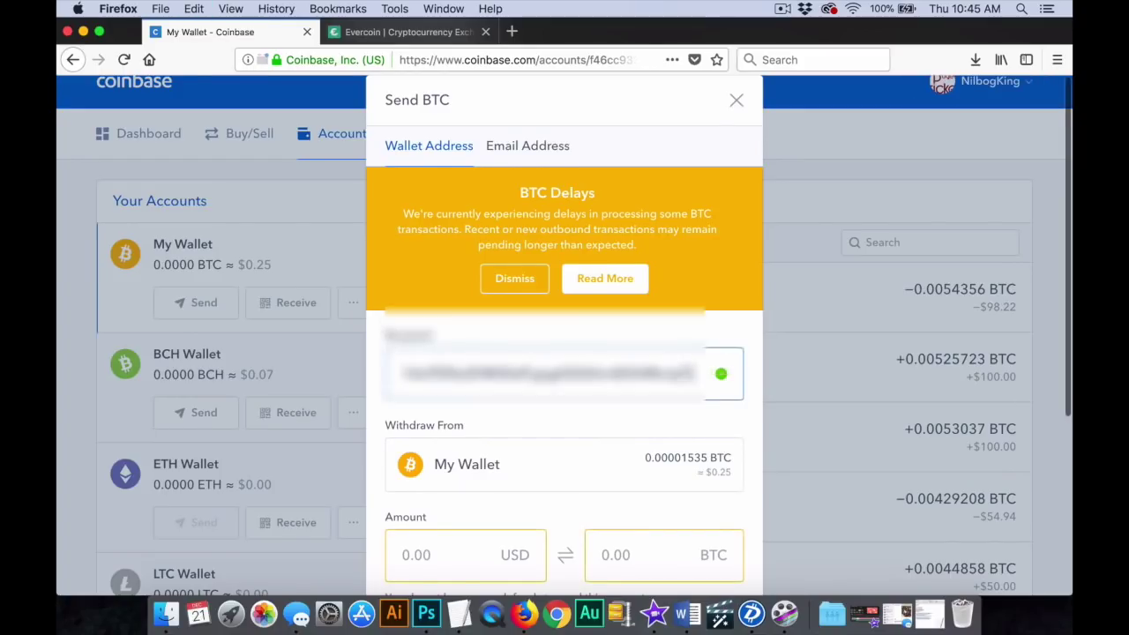
scroll(565, 353, "down", 2)
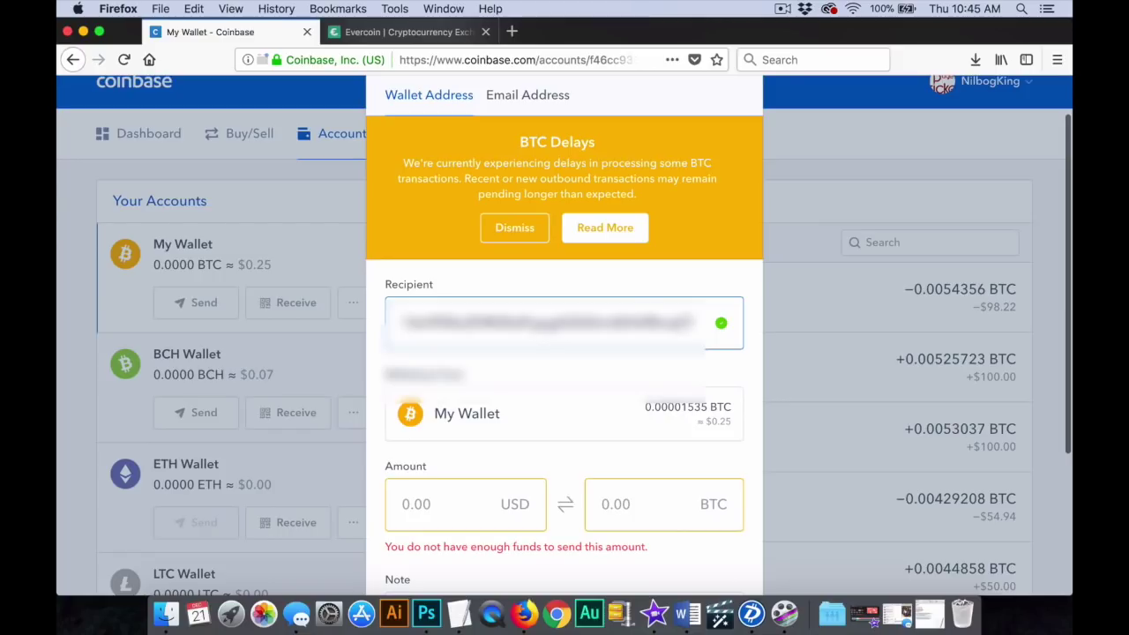
scroll(565, 353, "down", 3)
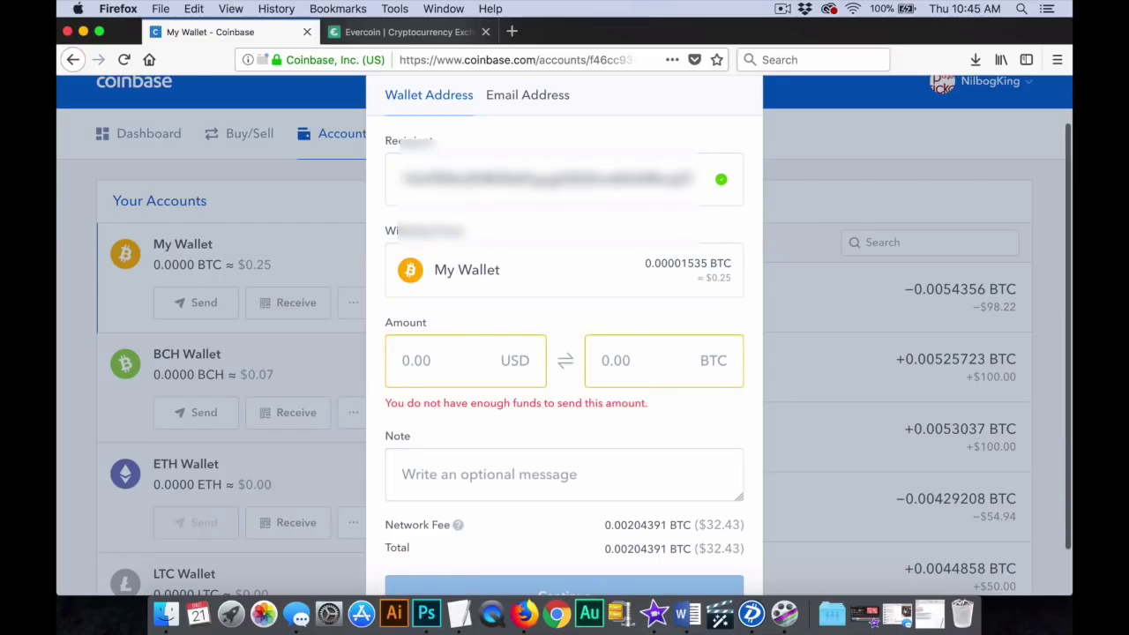
- Replace the 1 BTC amount with the wallet's maximum sendable amount
left_click(635, 360)
type("1")
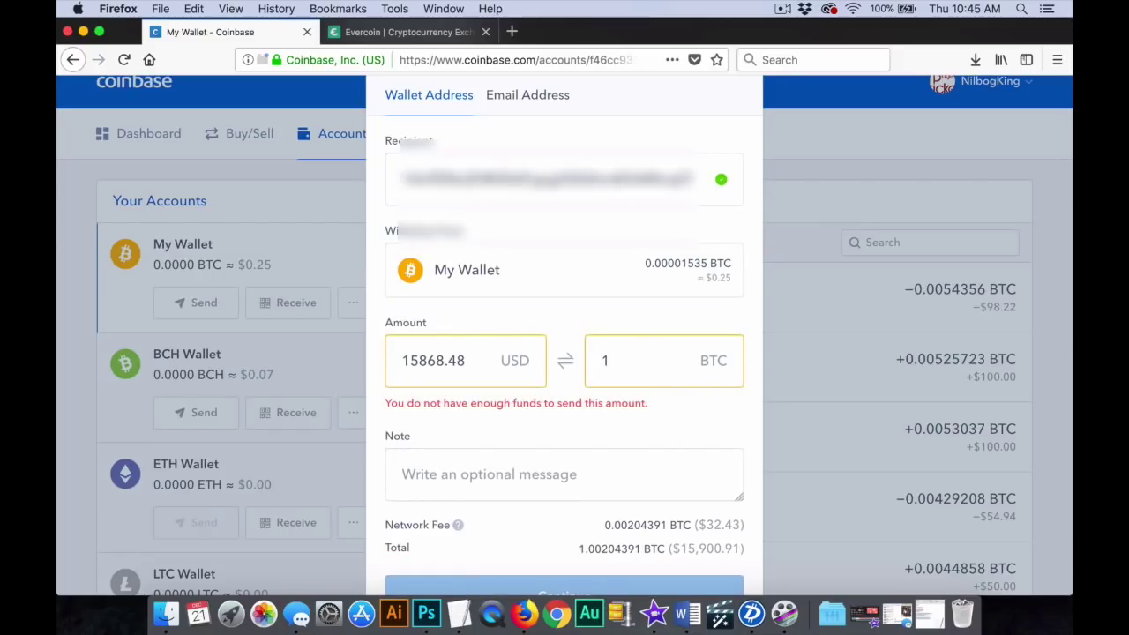
key("BackSpace")
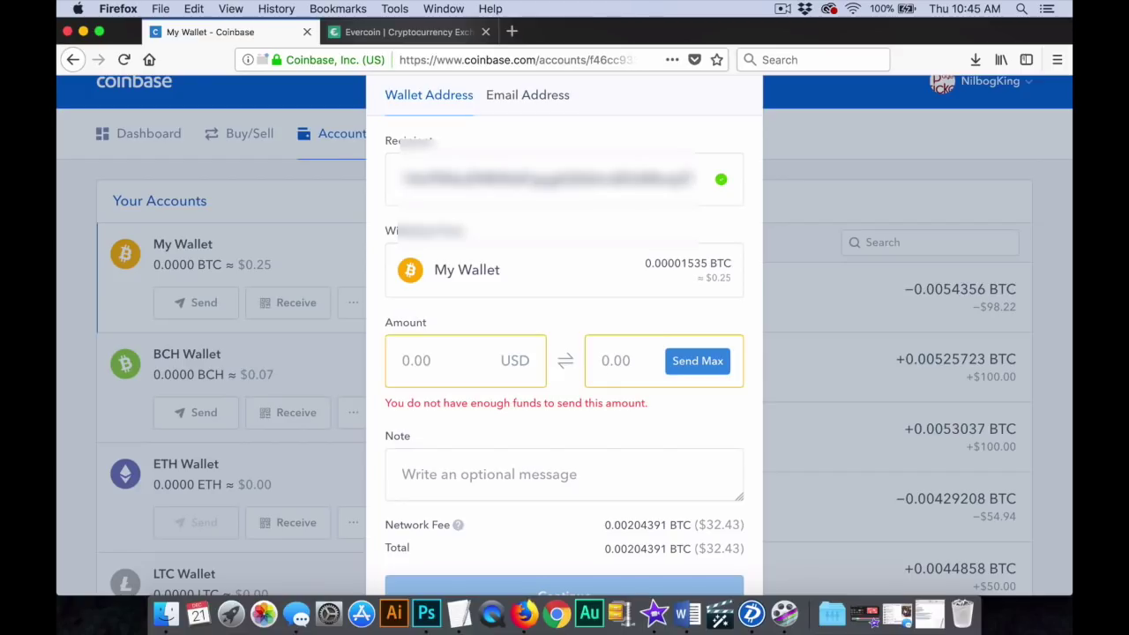
left_click(697, 361)
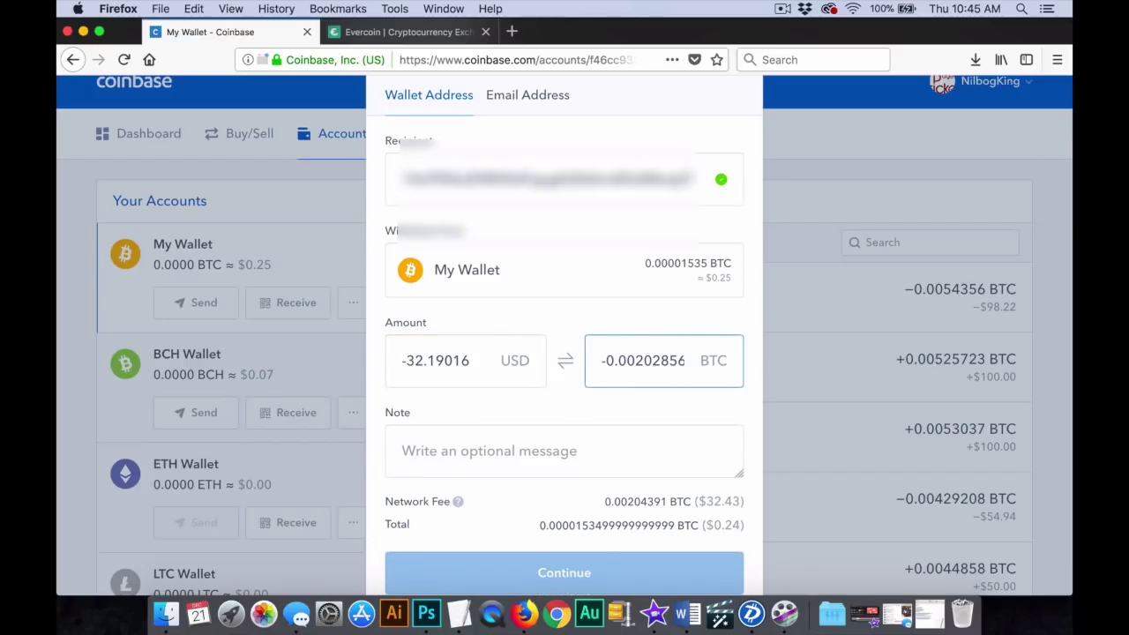
scroll(565, 335, "down", 1)
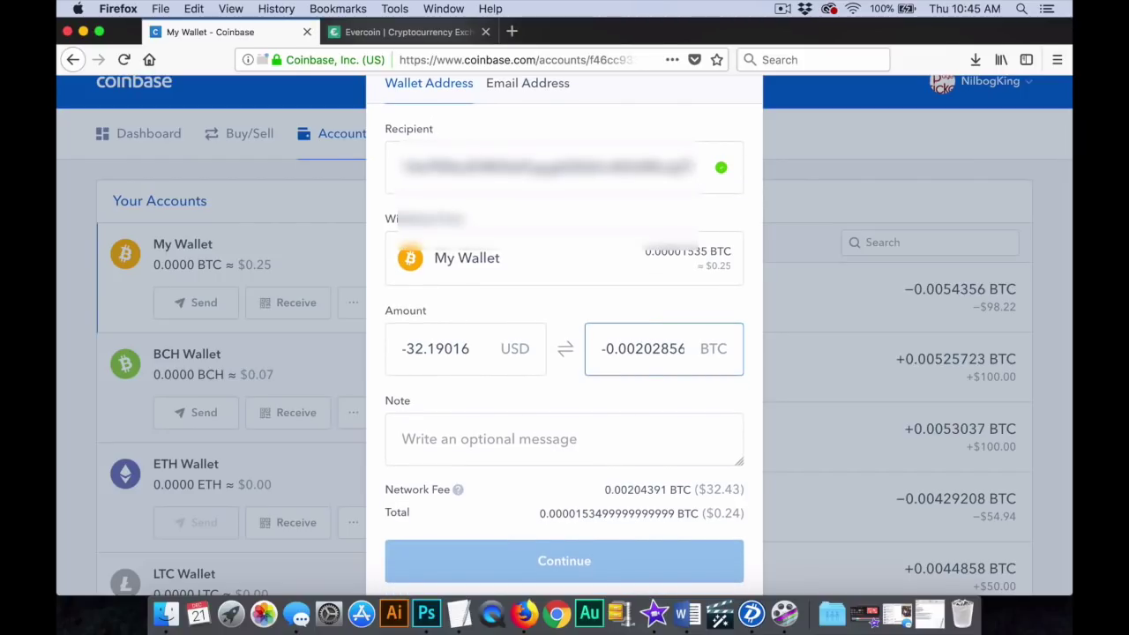
scroll(565, 335, "down", 1)
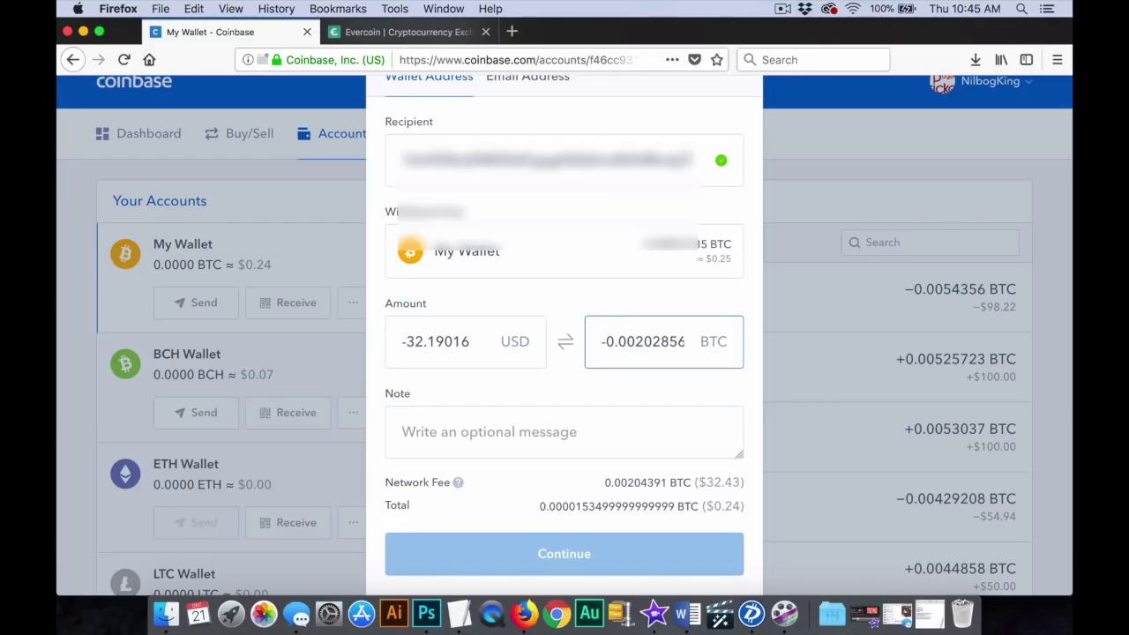
scroll(565, 335, "up", 1)
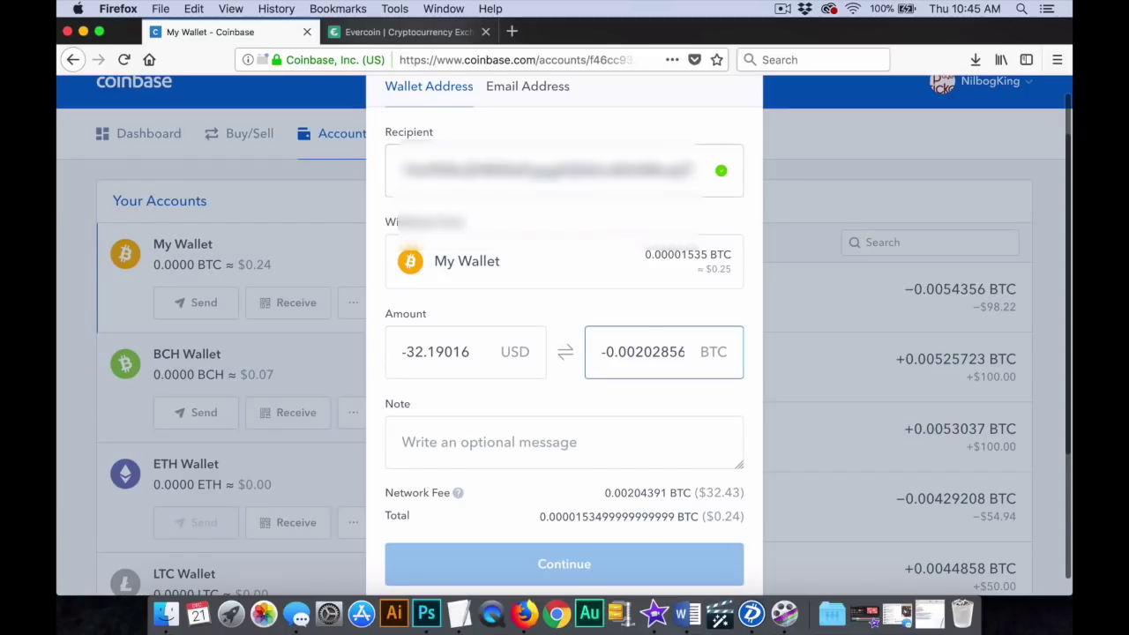
scroll(564, 335, "up", 3)
- Close the send form, inspect the latest Sent Bitcoin transaction, then return to Evercoin's order page
key("Escape")
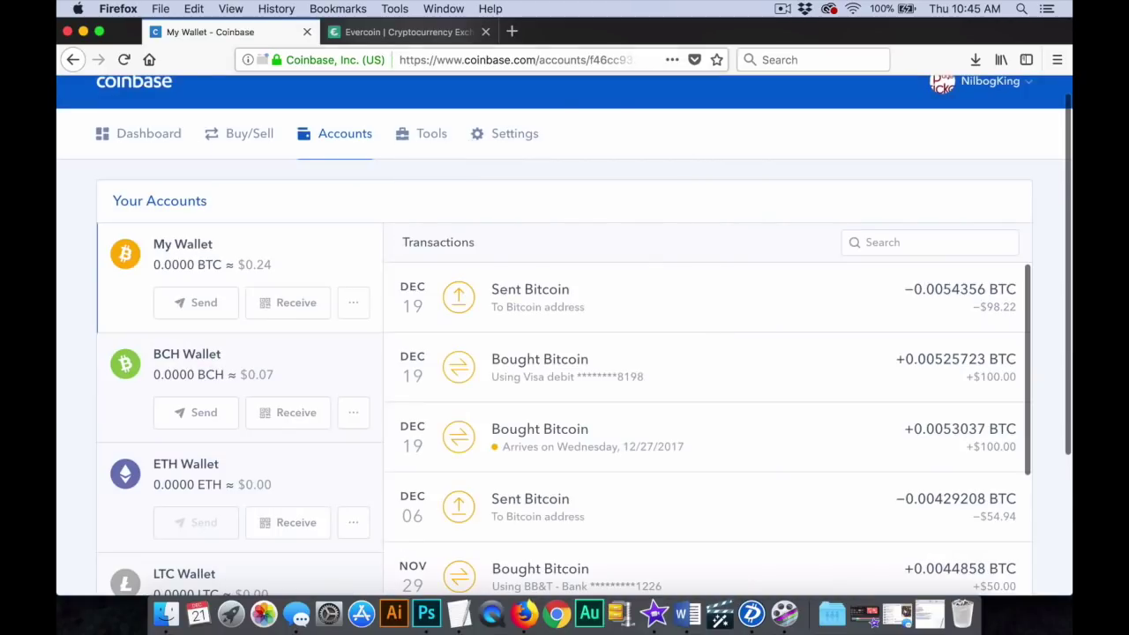
key("ctrl+Tab")
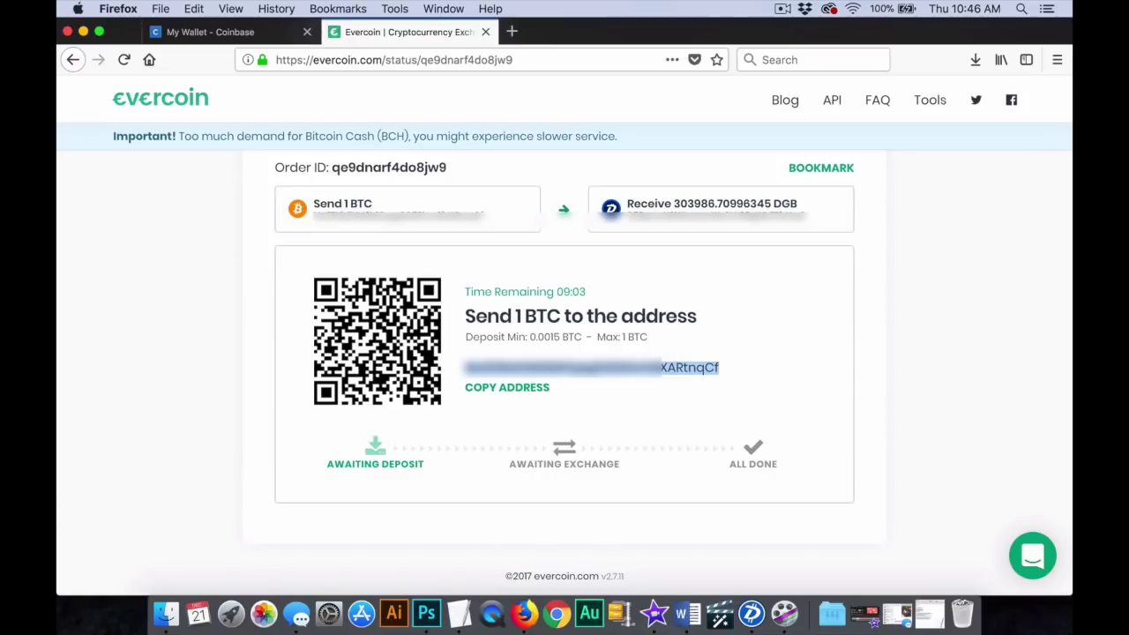
key("ctrl+shift+Tab")
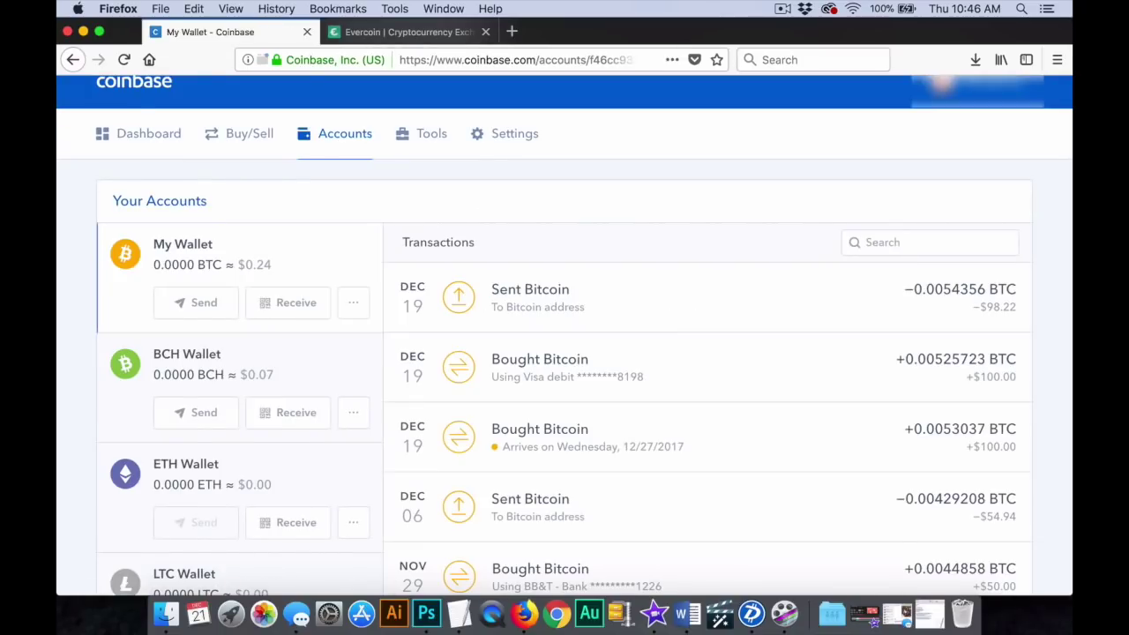
left_click(529, 297)
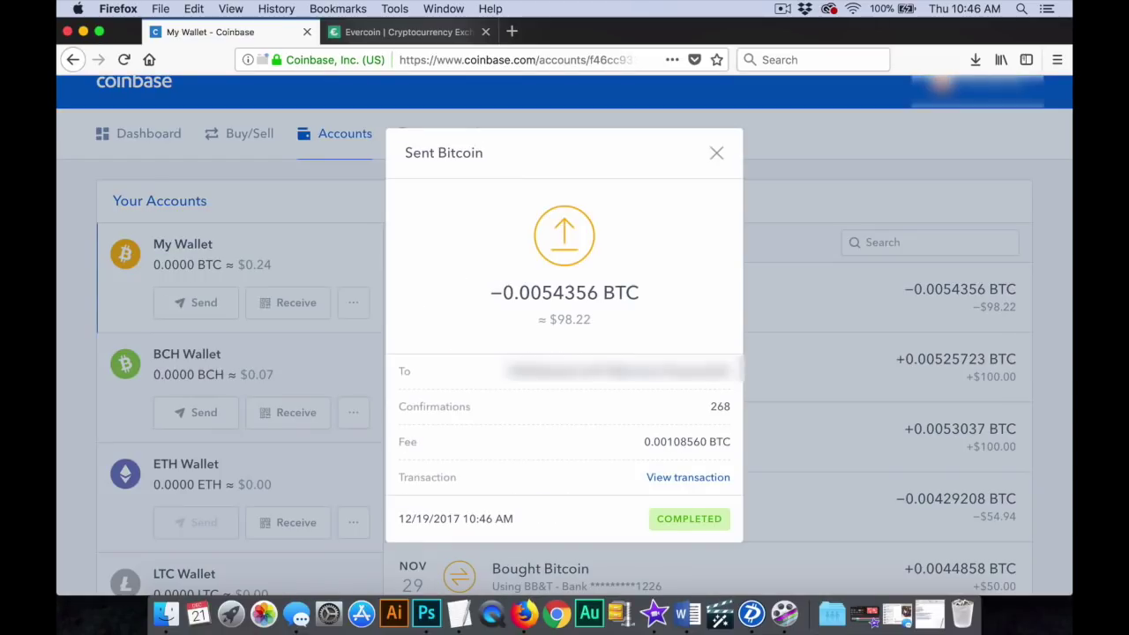
key("Escape")
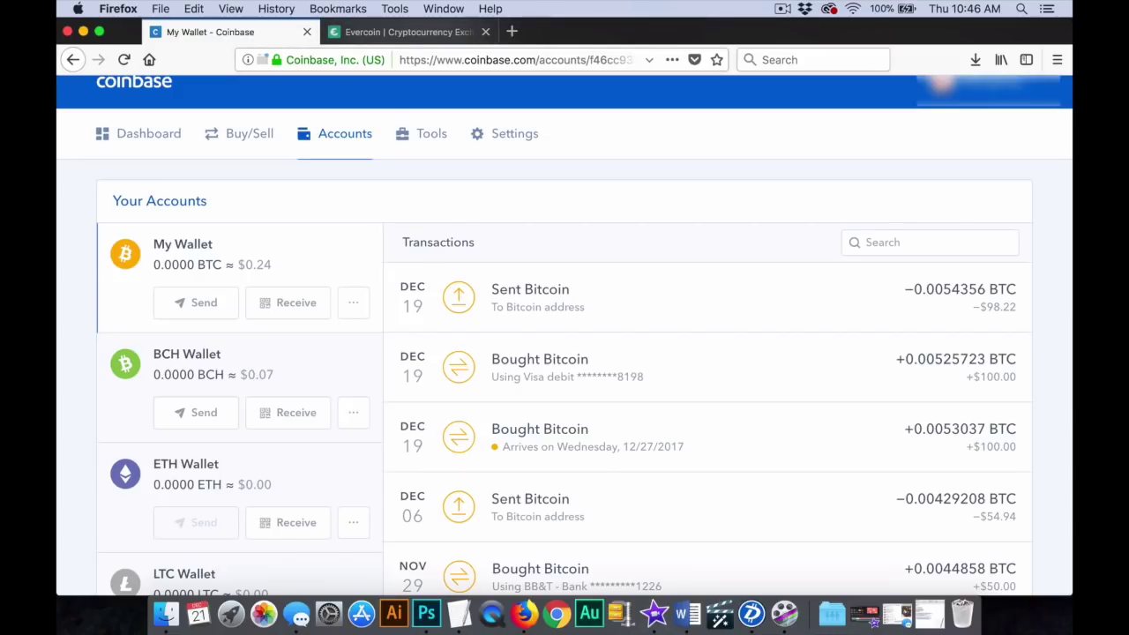
key("ctrl+Tab")
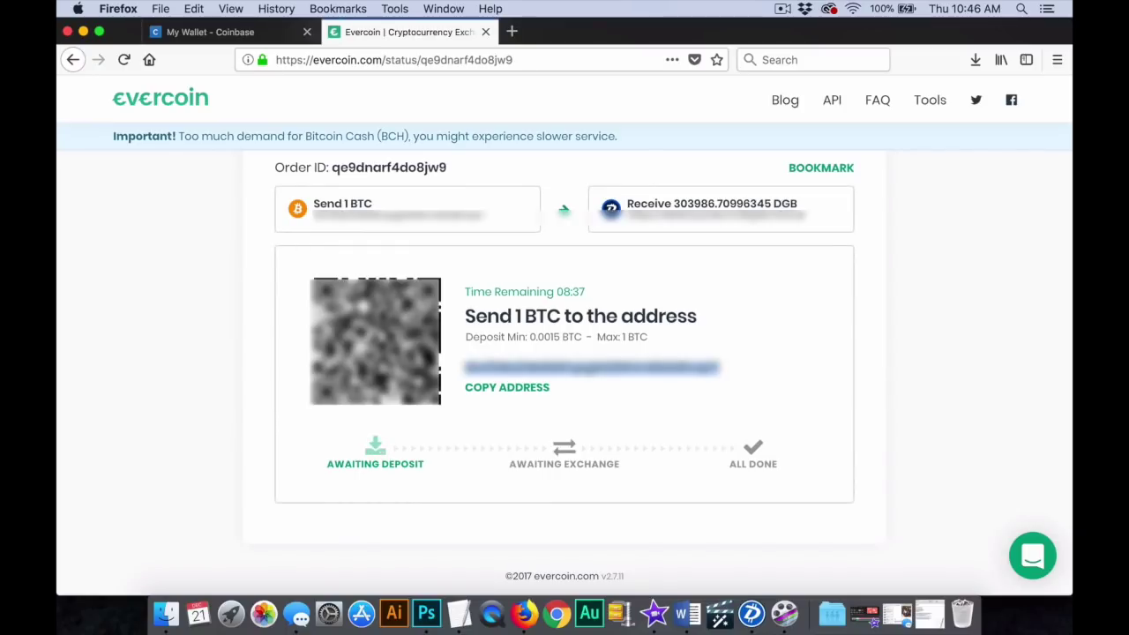